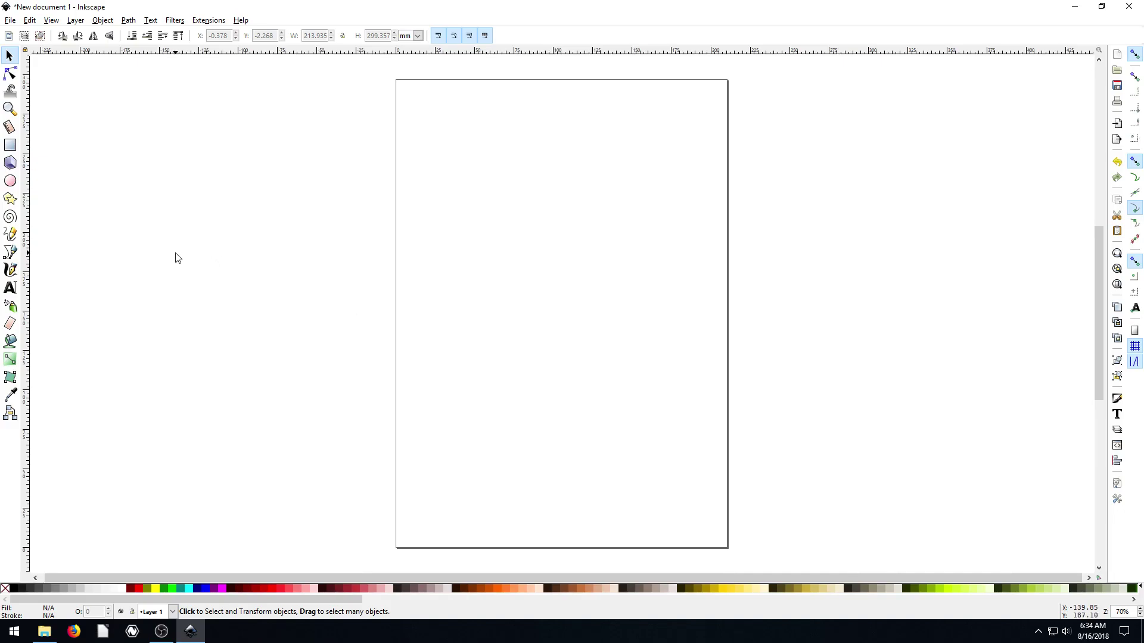
Select the Spray tool in the toolbox on the blank new document
{"action": "left_click", "coordinate": [13, 307]}
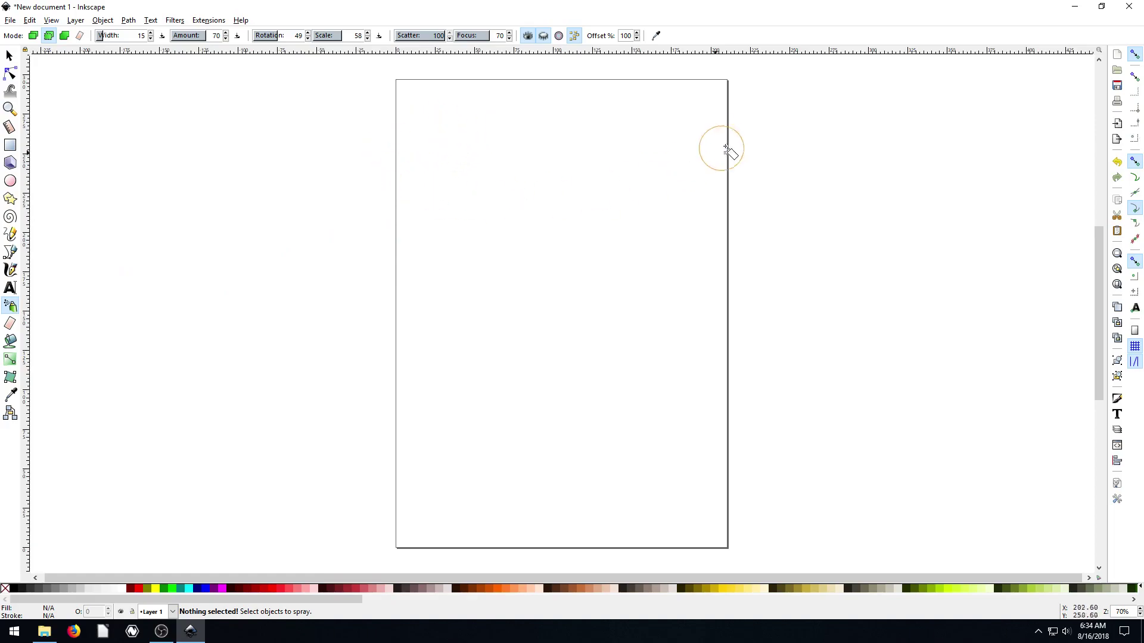
{"action": "left_click", "coordinate": [14, 309]}
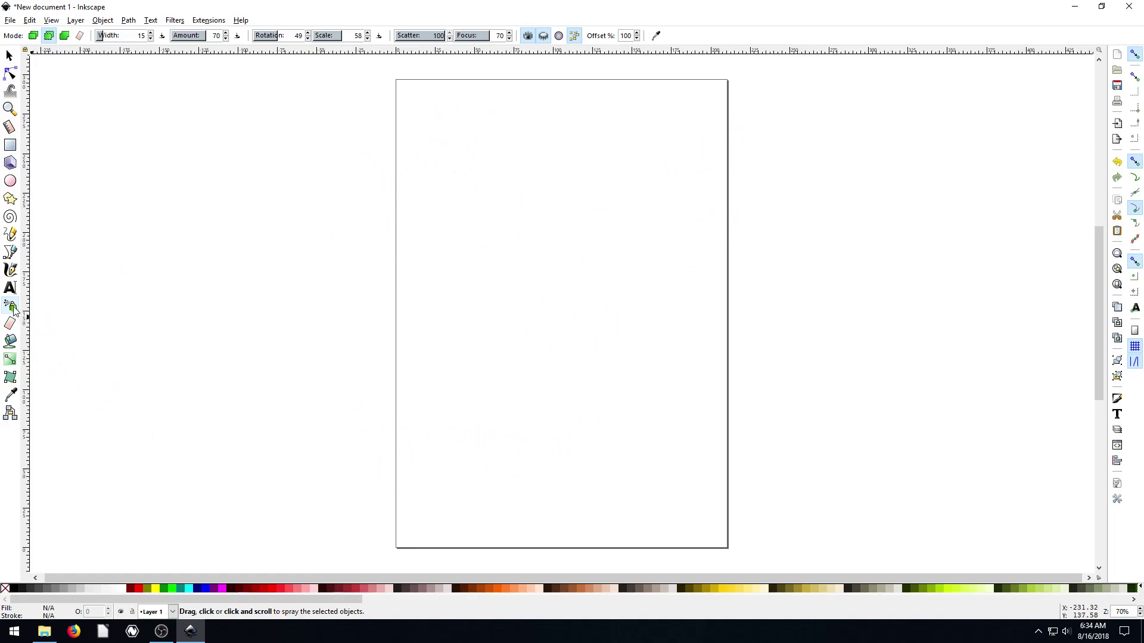
Draw a black circle near the page's top-left and spray overlapping clones of it
{"action": "left_click", "coordinate": [11, 182]}
{"action": "left_click_drag", "start_coordinate": [423, 114], "coordinate": [492, 185]}
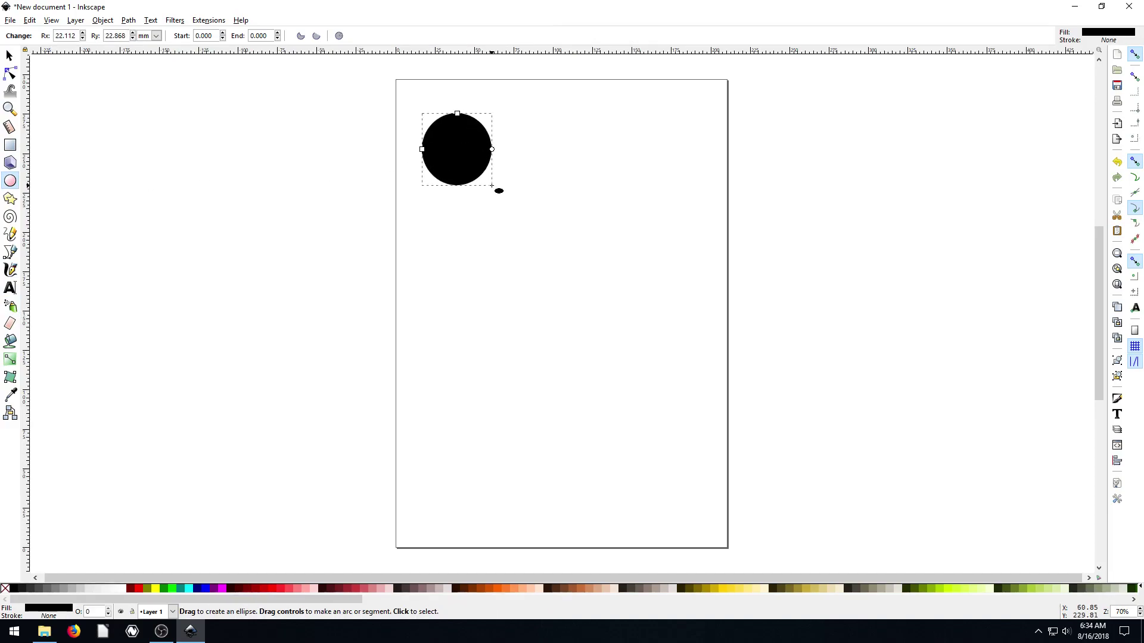
{"action": "left_click", "coordinate": [9, 56]}
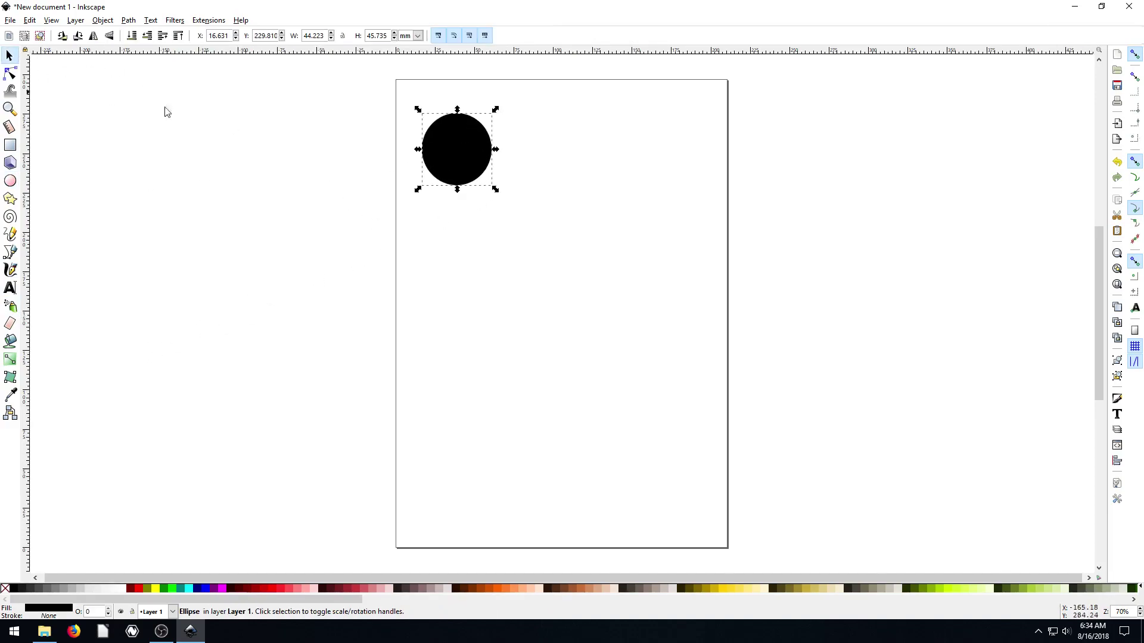
{"action": "left_click", "coordinate": [11, 307]}
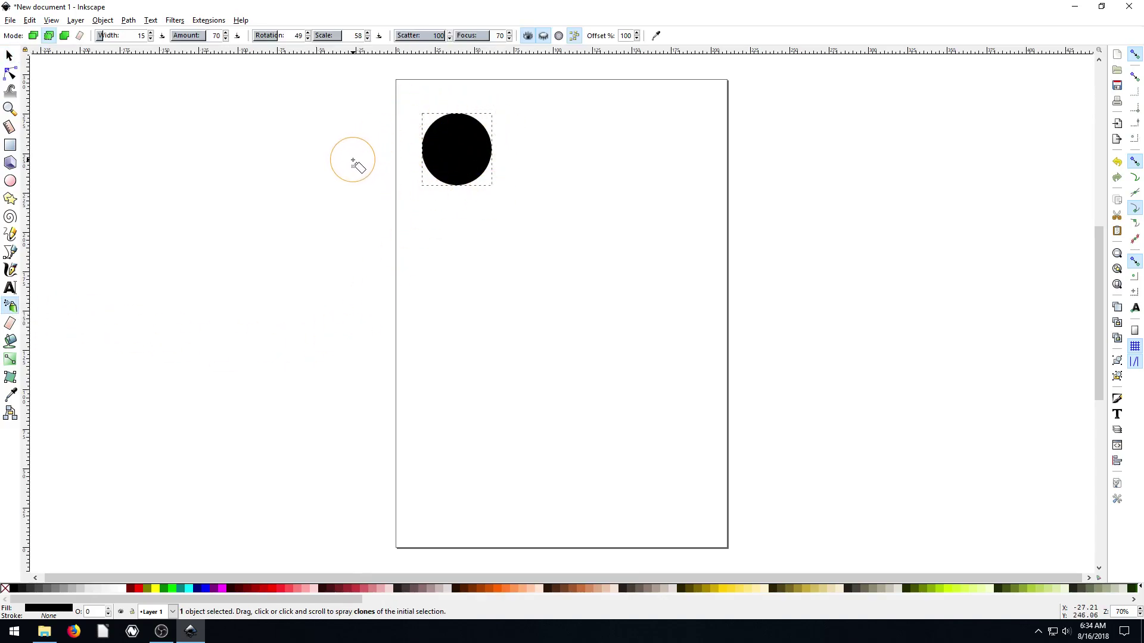
{"action": "left_click", "coordinate": [573, 35]}
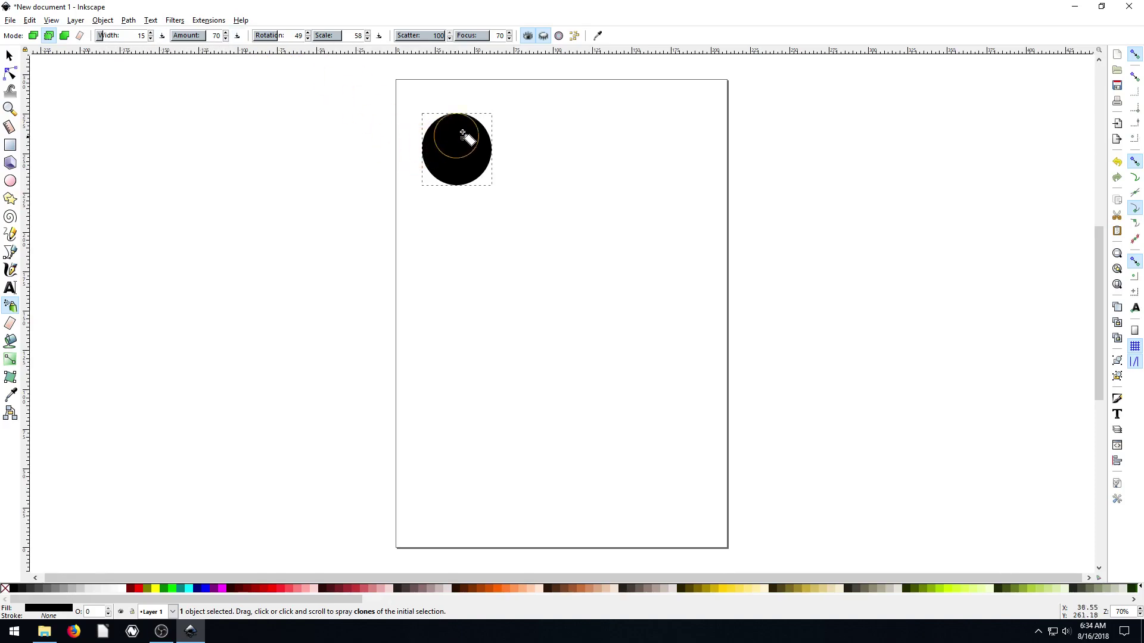
{"action": "mouse_move", "coordinate": [661, 197]}
{"action": "left_mouse_down"}
{"action": "mouse_move", "coordinate": [594, 232]}
{"action": "mouse_move", "coordinate": [578, 289]}
{"action": "mouse_move", "coordinate": [748, 467]}
{"action": "left_mouse_up"}
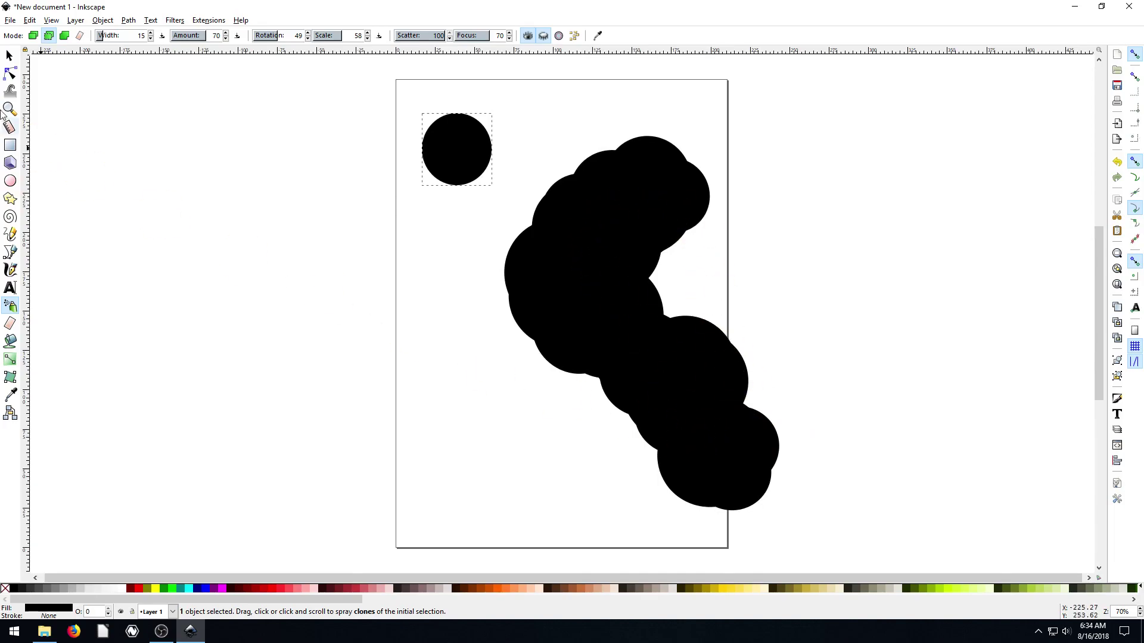
Drag eleven circle clones out of the cluster to scatter them around the page
{"action": "left_click", "coordinate": [9, 57]}
{"action": "left_click_drag", "start_coordinate": [557, 291], "coordinate": [499, 283]}
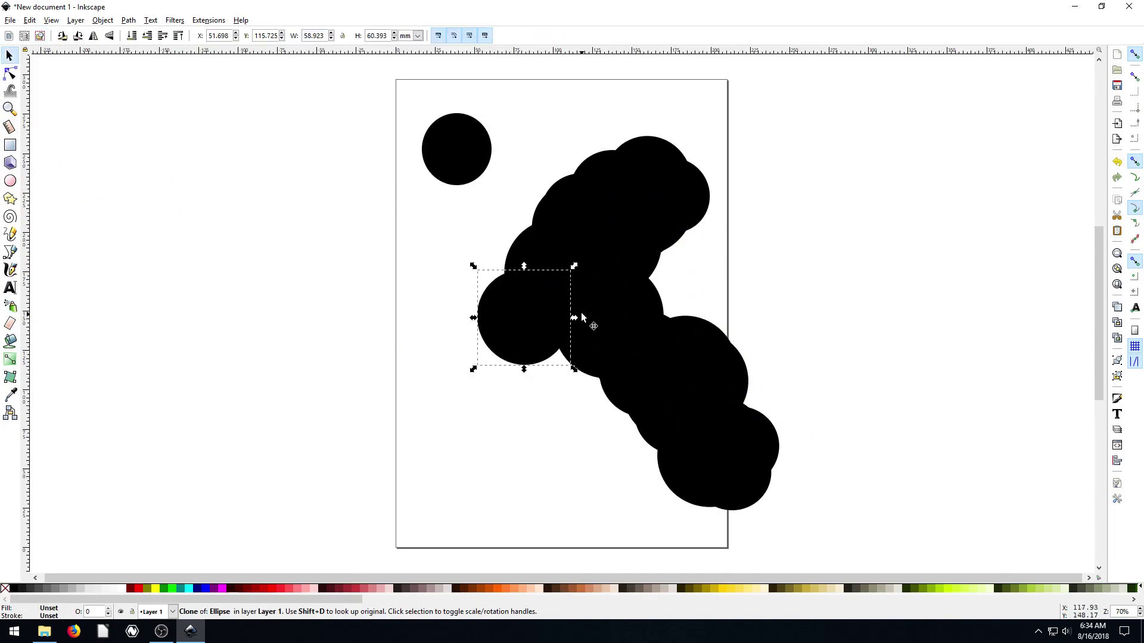
{"action": "mouse_move", "coordinate": [584, 315]}
{"action": "left_mouse_down"}
{"action": "mouse_move", "coordinate": [669, 342]}
{"action": "mouse_move", "coordinate": [569, 374]}
{"action": "left_mouse_up"}
{"action": "left_click_drag", "start_coordinate": [523, 331], "coordinate": [391, 330]}
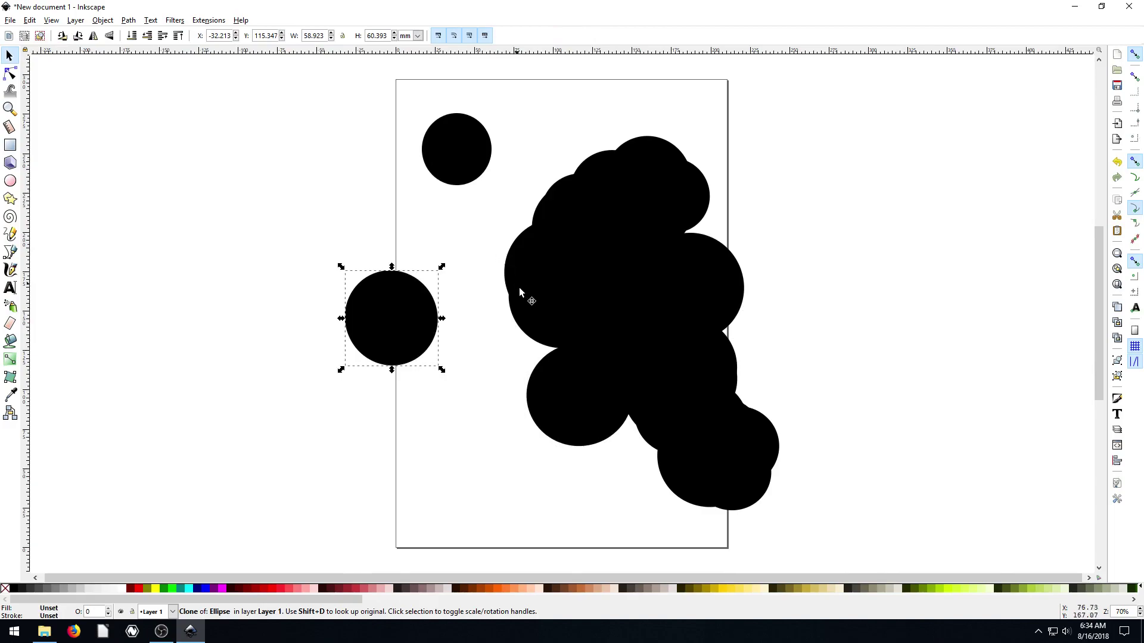
{"action": "left_click_drag", "start_coordinate": [519, 292], "coordinate": [423, 262]}
{"action": "left_click_drag", "start_coordinate": [685, 375], "coordinate": [742, 375]}
{"action": "left_click_drag", "start_coordinate": [596, 406], "coordinate": [534, 440]}
{"action": "left_click_drag", "start_coordinate": [616, 472], "coordinate": [566, 494]}
{"action": "left_click_drag", "start_coordinate": [536, 304], "coordinate": [500, 280]}
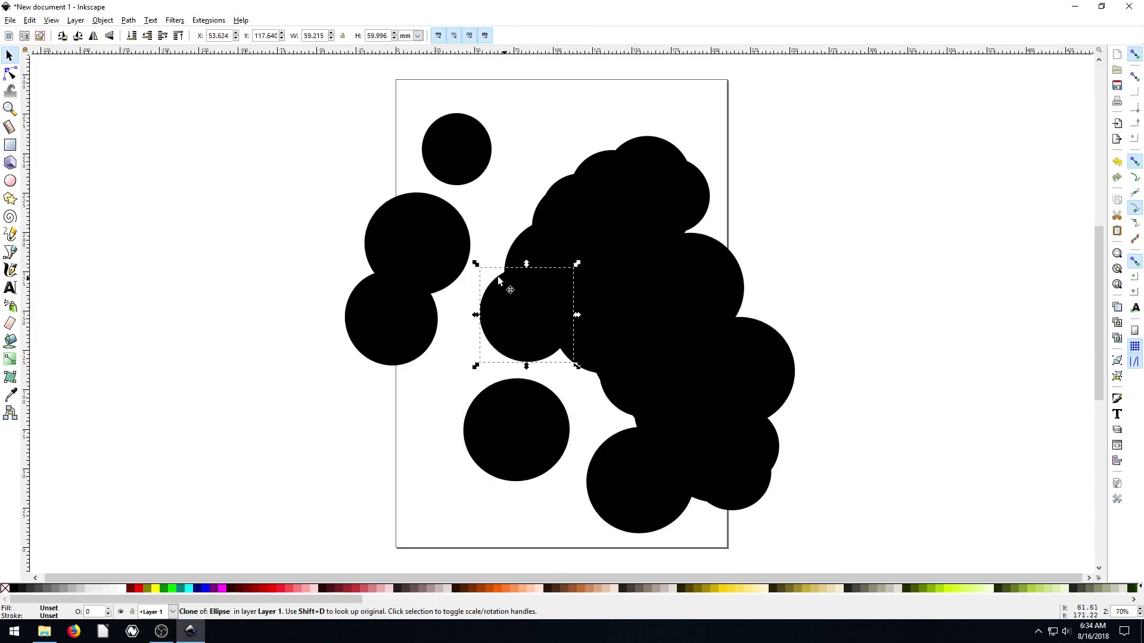
{"action": "mouse_move", "coordinate": [676, 144]}
{"action": "left_mouse_down"}
{"action": "mouse_move", "coordinate": [680, 158]}
{"action": "mouse_move", "coordinate": [825, 122]}
{"action": "mouse_move", "coordinate": [600, 96]}
{"action": "left_mouse_up"}
{"action": "left_click_drag", "start_coordinate": [654, 163], "coordinate": [702, 123]}
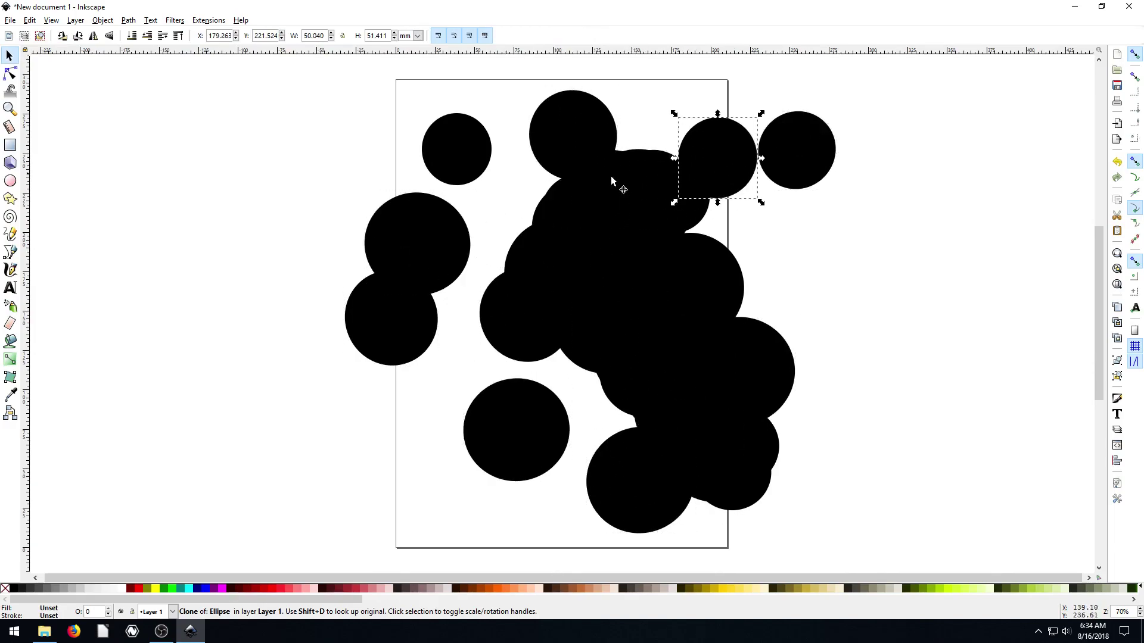
{"action": "left_click_drag", "start_coordinate": [611, 178], "coordinate": [504, 201]}
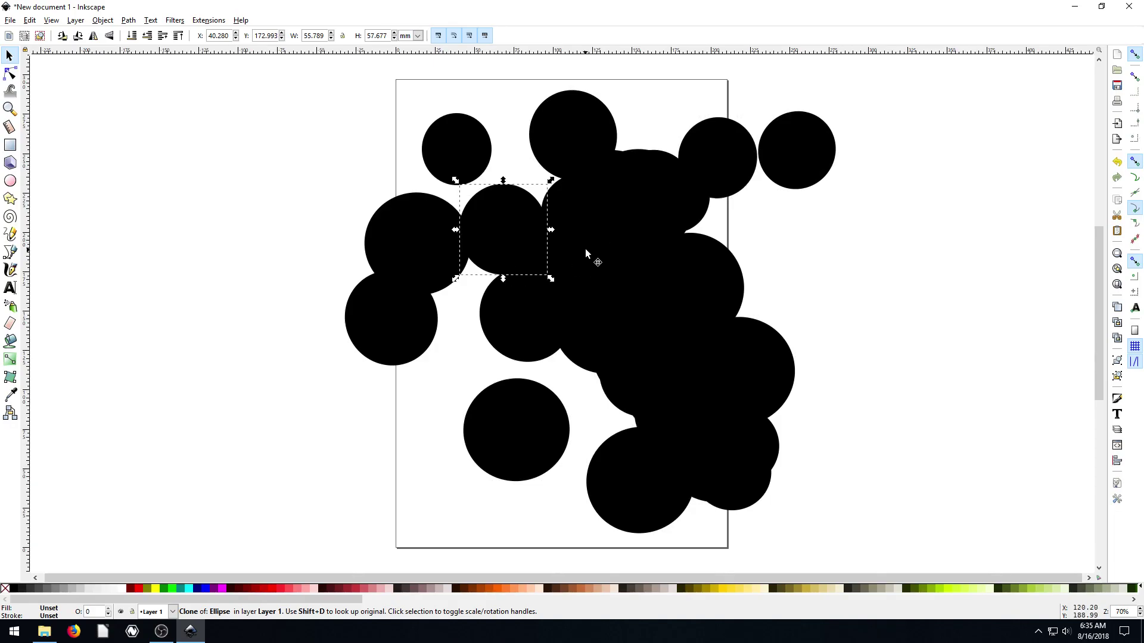
Draw a rectangle left of the page with red fill and a blue outline
{"action": "left_click", "coordinate": [9, 146]}
{"action": "left_click_drag", "start_coordinate": [172, 147], "coordinate": [248, 208]}
{"action": "left_click", "coordinate": [137, 588]}
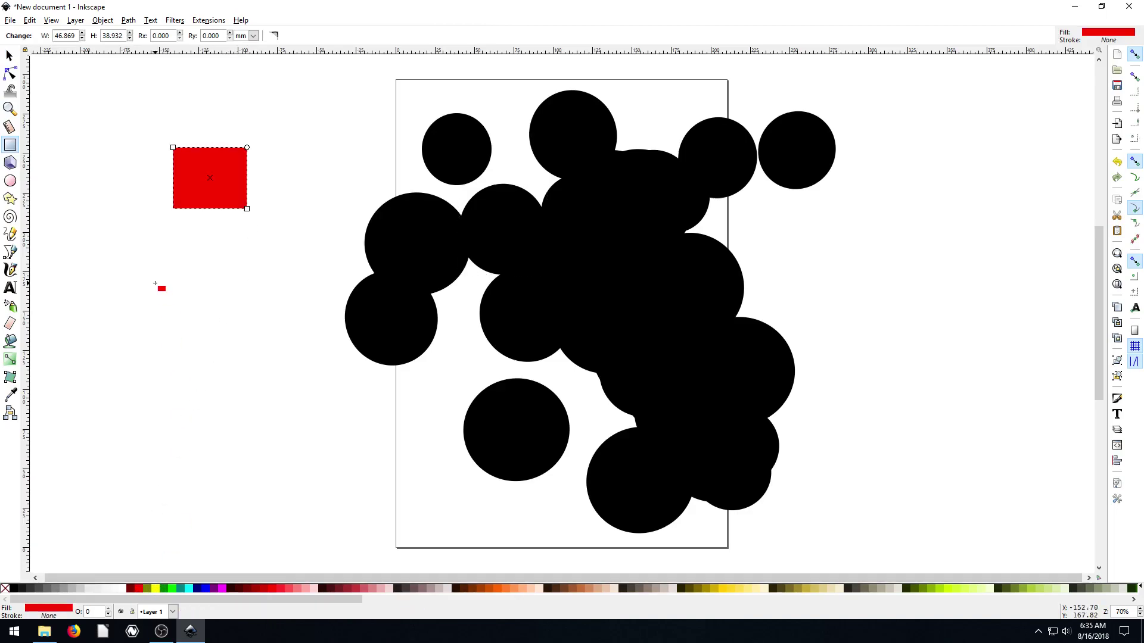
{"action": "left_click", "coordinate": [207, 588], "text": "shift"}
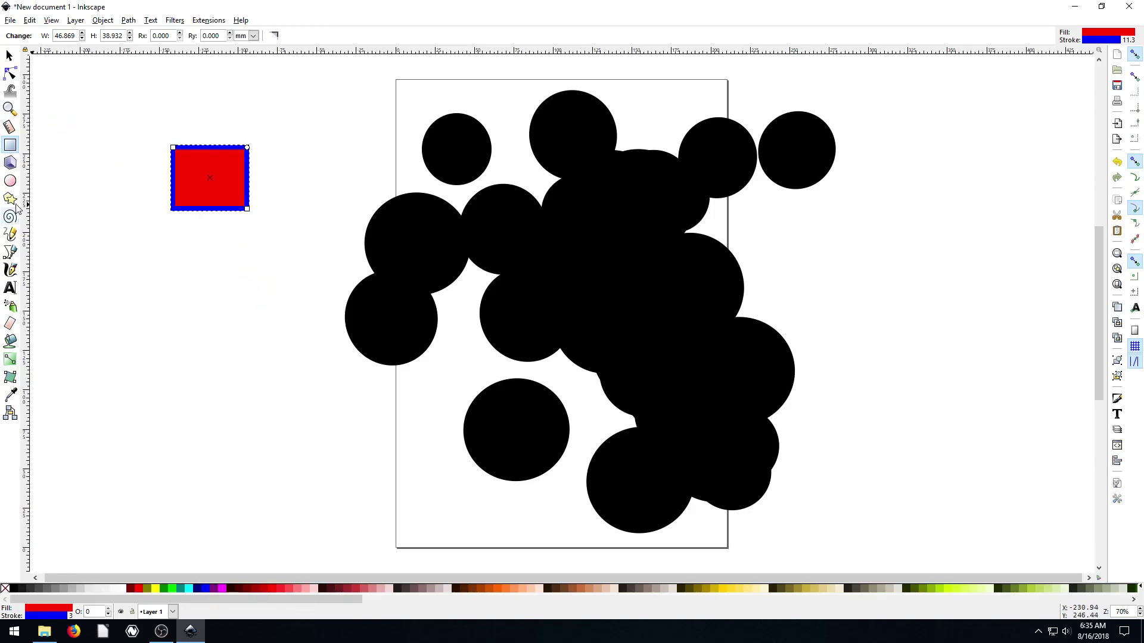
Spray rotated clones of the red square across the canvas
{"action": "left_click", "coordinate": [10, 305]}
{"action": "mouse_move", "coordinate": [178, 280]}
{"action": "left_mouse_down"}
{"action": "mouse_move", "coordinate": [153, 307]}
{"action": "mouse_move", "coordinate": [562, 498]}
{"action": "left_mouse_up"}
{"action": "scroll", "coordinate": [316, 441], "scroll_direction": "down", "scroll_amount": 1}
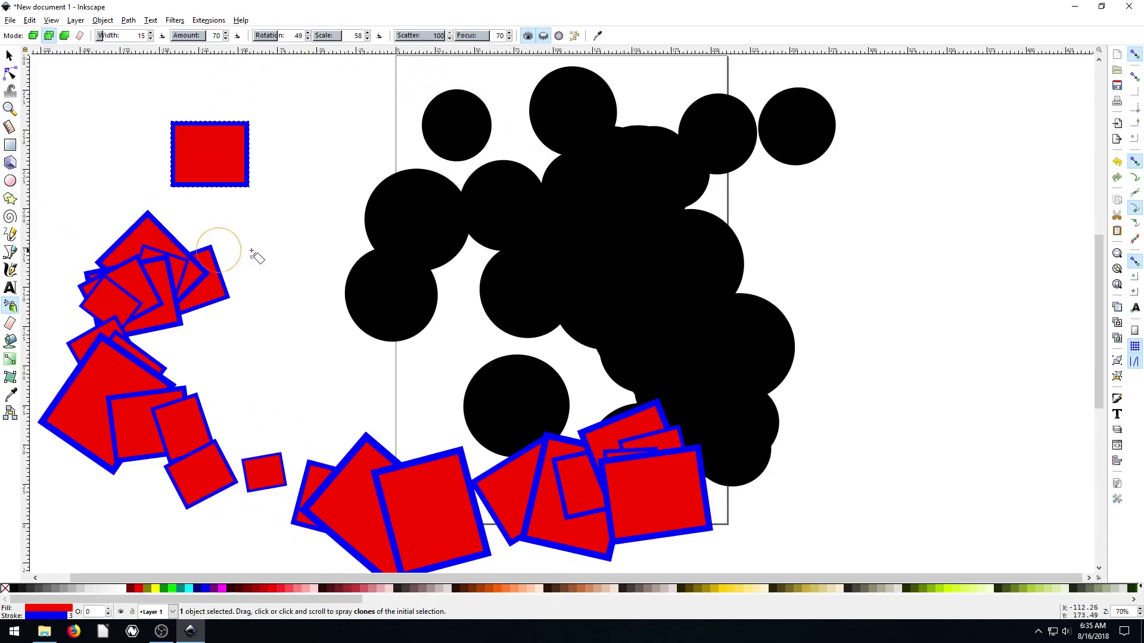
{"action": "mouse_move", "coordinate": [327, 243]}
{"action": "left_mouse_down"}
{"action": "mouse_move", "coordinate": [787, 209]}
{"action": "mouse_move", "coordinate": [167, 352]}
{"action": "left_mouse_up"}
{"action": "left_click", "coordinate": [167, 351]}
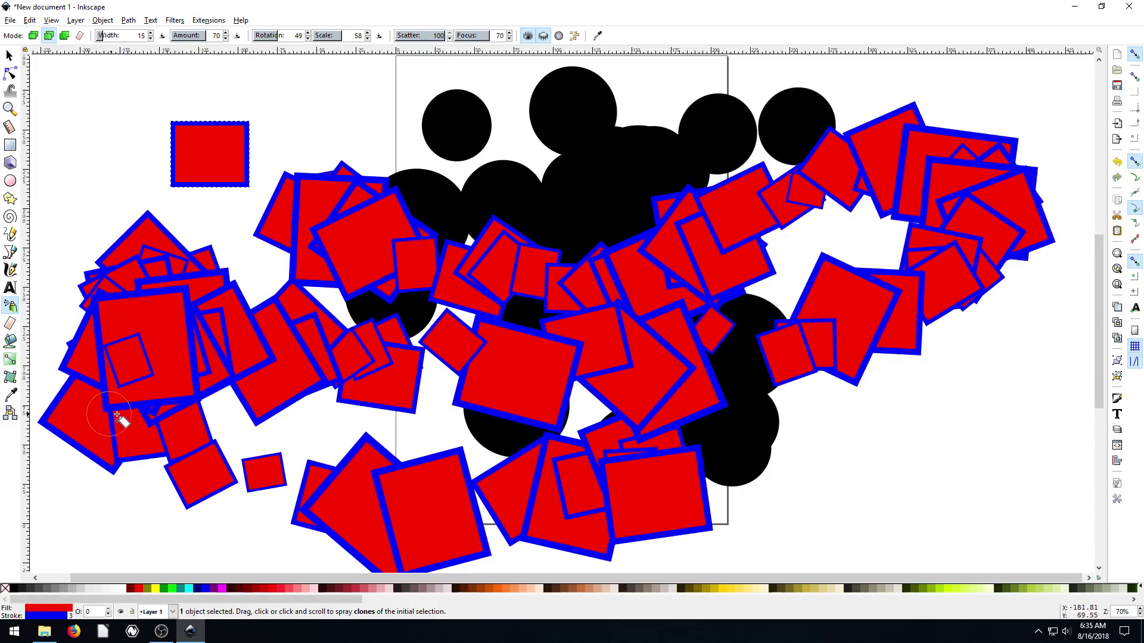
Move one red clone up and to the left and scale it larger
{"action": "left_click", "coordinate": [8, 57]}
{"action": "left_click", "coordinate": [8, 57]}
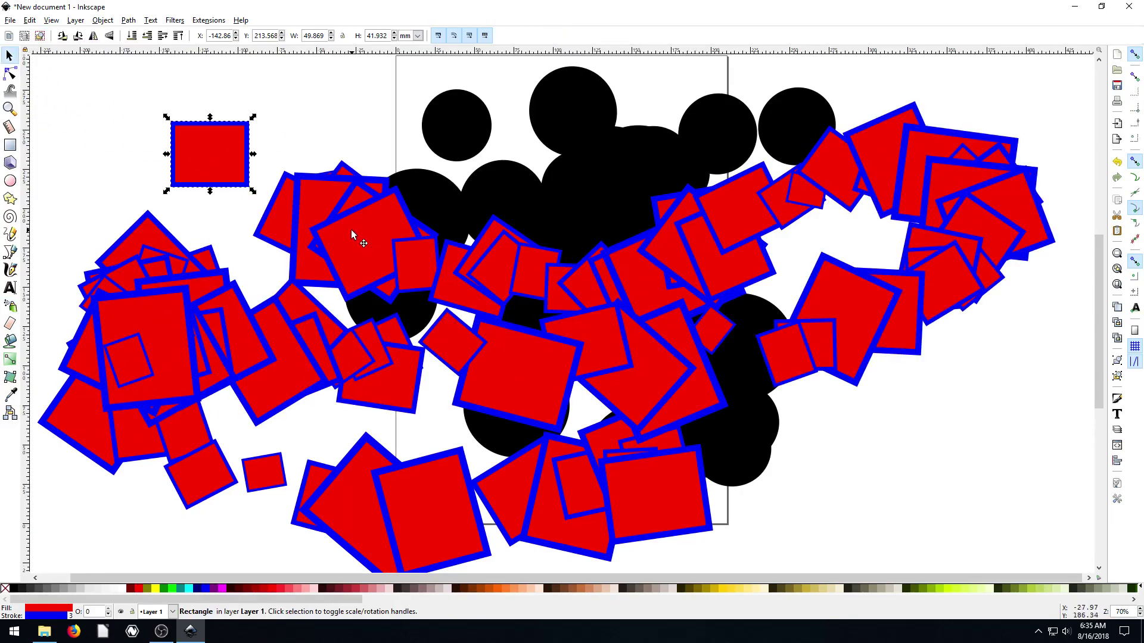
{"action": "left_click", "coordinate": [322, 233]}
{"action": "left_click_drag", "start_coordinate": [332, 234], "coordinate": [346, 180]}
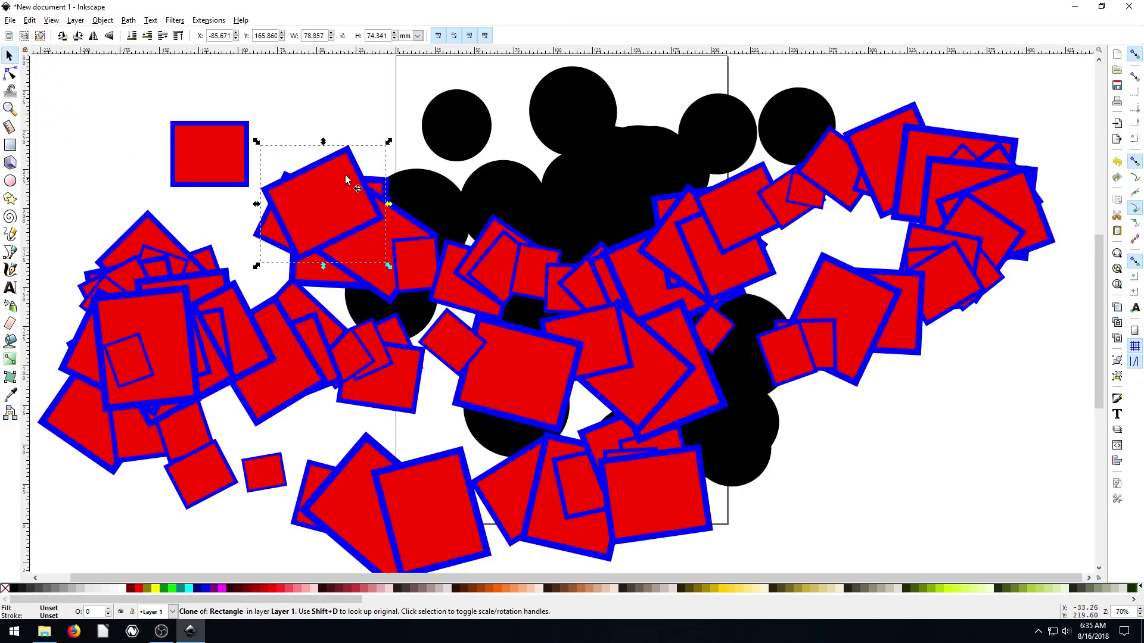
{"action": "left_click_drag", "start_coordinate": [384, 142], "coordinate": [436, 109]}
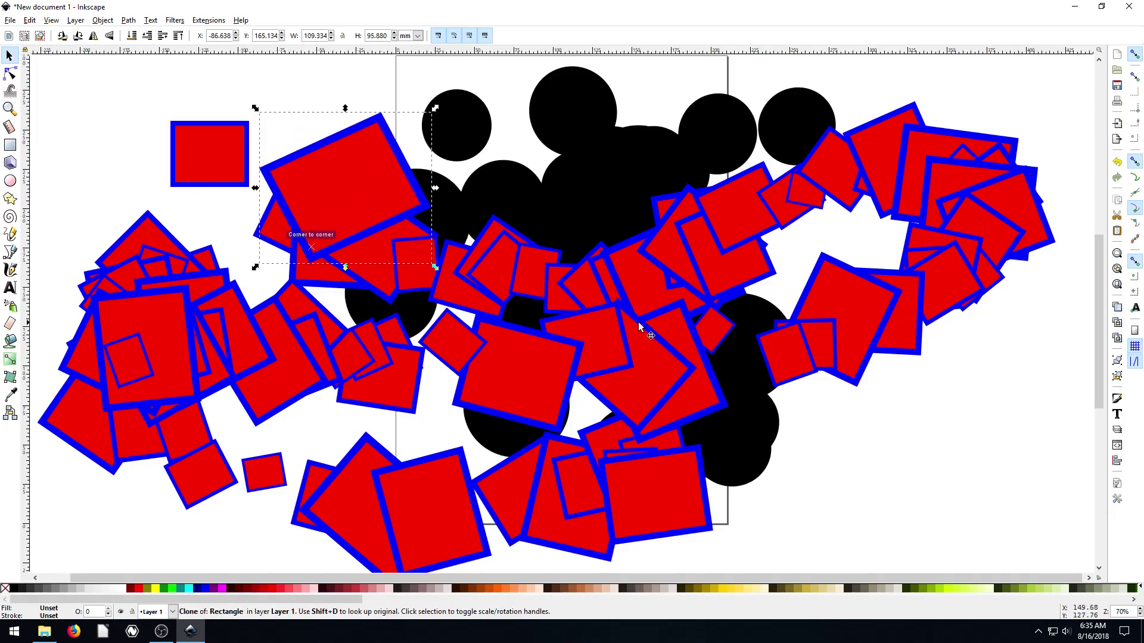
Undo the squares, rectangle and circle clones to clear the page
{"action": "key", "text": "ctrl+z"}
{"action": "key", "text": "ctrl+z"}
{"action": "key", "text": "ctrl+z"}
{"action": "key", "text": "ctrl+z"}
{"action": "key", "text": "ctrl+z"}
{"action": "key", "text": "ctrl+z"}
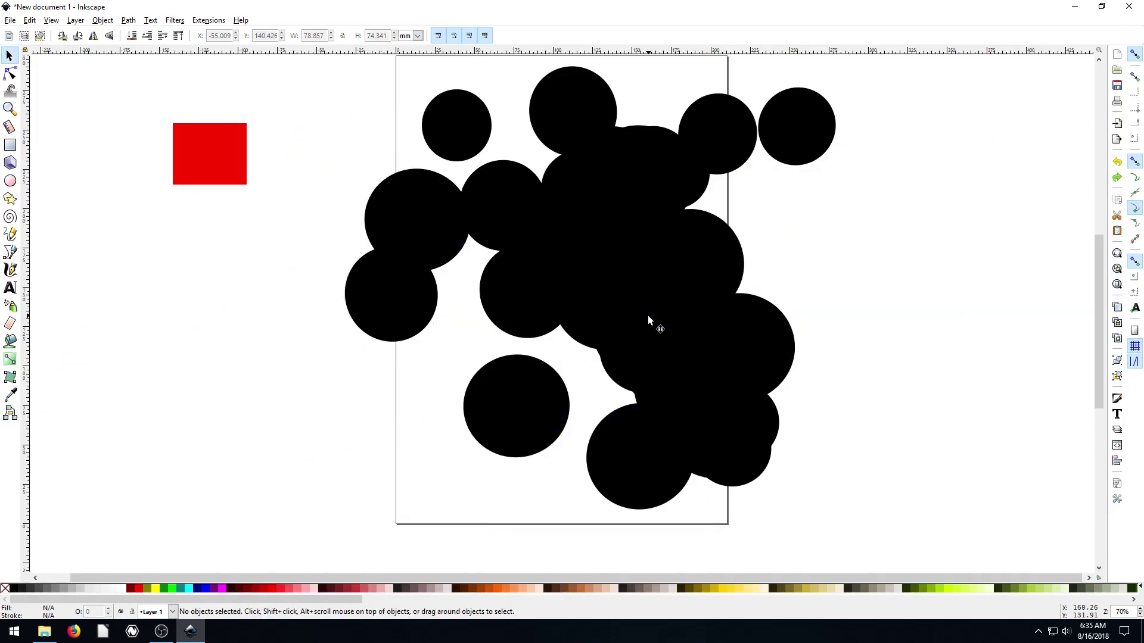
{"action": "key", "text": "ctrl+z"}
{"action": "key", "text": "ctrl+z"}
{"action": "key", "text": "ctrl+z"}
{"action": "key", "text": "ctrl+z"}
{"action": "key", "text": "ctrl+z"}
{"action": "key", "text": "ctrl+z"}
{"action": "key", "text": "ctrl+z"}
{"action": "key", "text": "ctrl+z"}
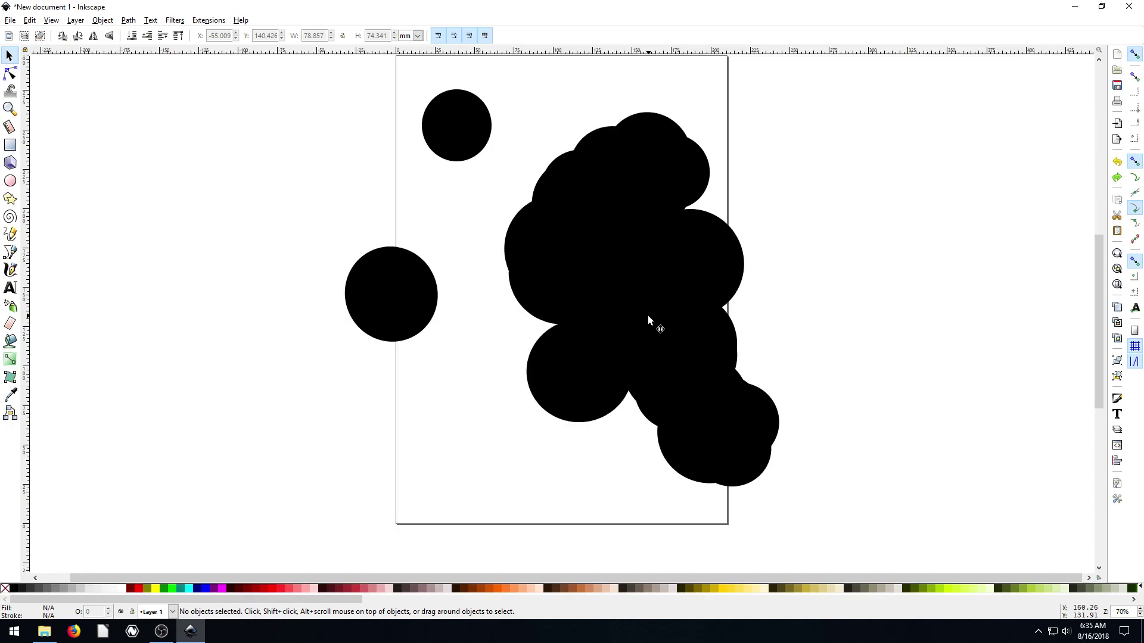
{"action": "key", "text": "ctrl+z"}
{"action": "key", "text": "ctrl+z"}
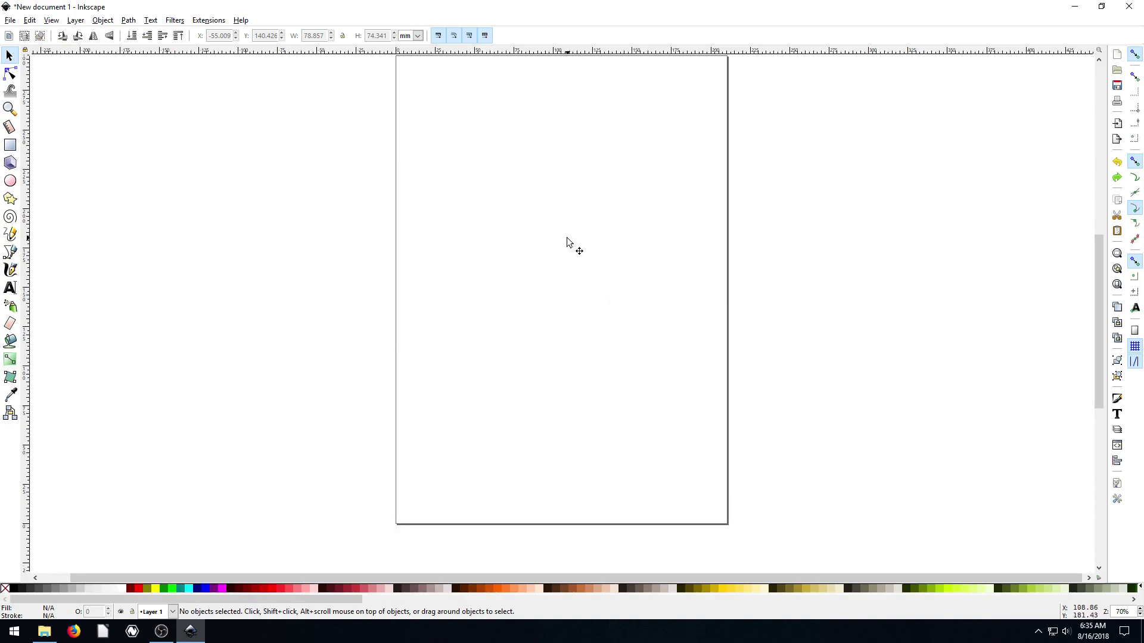
{"action": "scroll", "coordinate": [567, 244], "scroll_direction": "up", "scroll_amount": 1}
Draw a red, blue-outlined star, halve its size, and spray clones over the page's top and left
{"action": "left_click", "coordinate": [11, 199]}
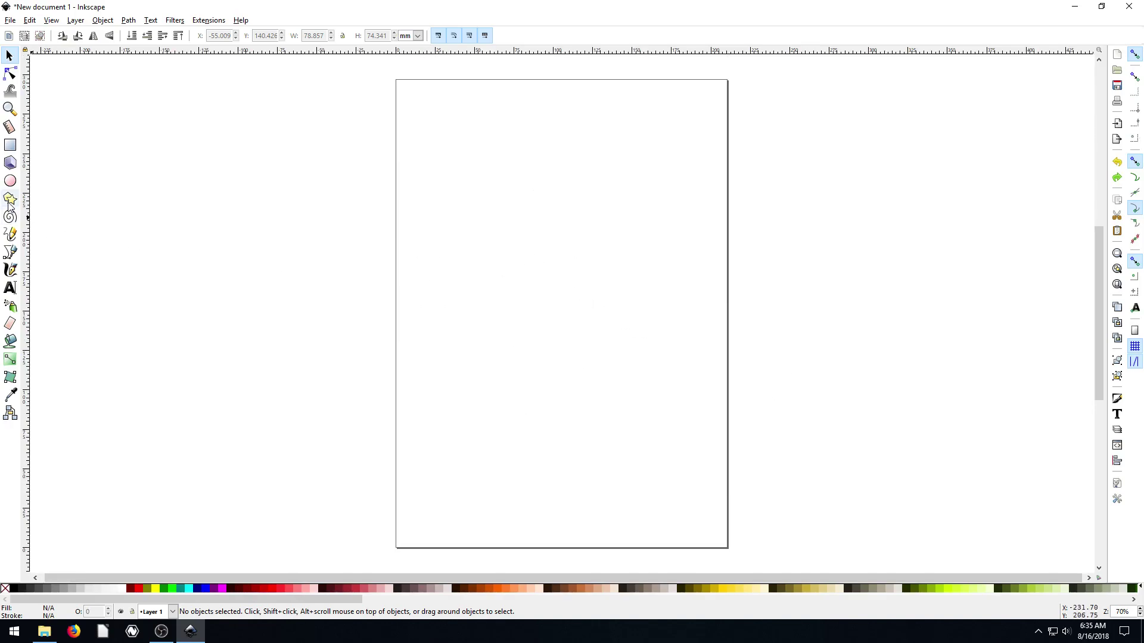
{"action": "left_click_drag", "start_coordinate": [278, 156], "coordinate": [323, 198]}
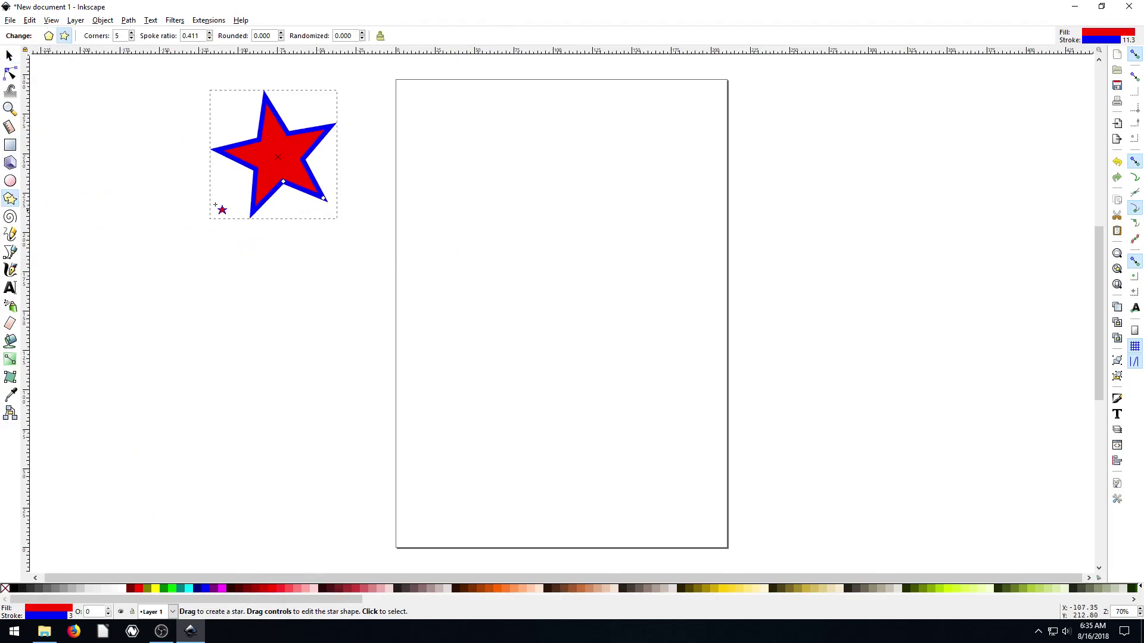
{"action": "left_click", "coordinate": [9, 56]}
{"action": "left_click_drag", "start_coordinate": [206, 223], "coordinate": [269, 155]}
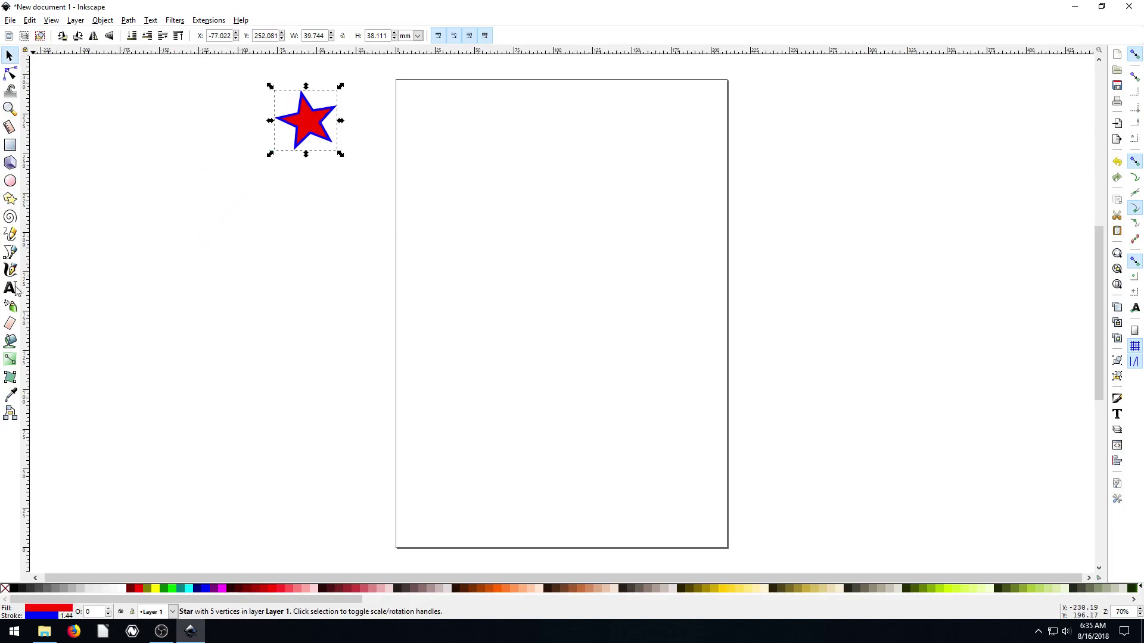
{"action": "left_click", "coordinate": [10, 305]}
{"action": "mouse_move", "coordinate": [429, 158]}
{"action": "left_mouse_down"}
{"action": "mouse_move", "coordinate": [445, 128]}
{"action": "mouse_move", "coordinate": [529, 199]}
{"action": "mouse_move", "coordinate": [535, 324]}
{"action": "mouse_move", "coordinate": [498, 364]}
{"action": "mouse_move", "coordinate": [497, 431]}
{"action": "mouse_move", "coordinate": [358, 421]}
{"action": "left_mouse_up"}
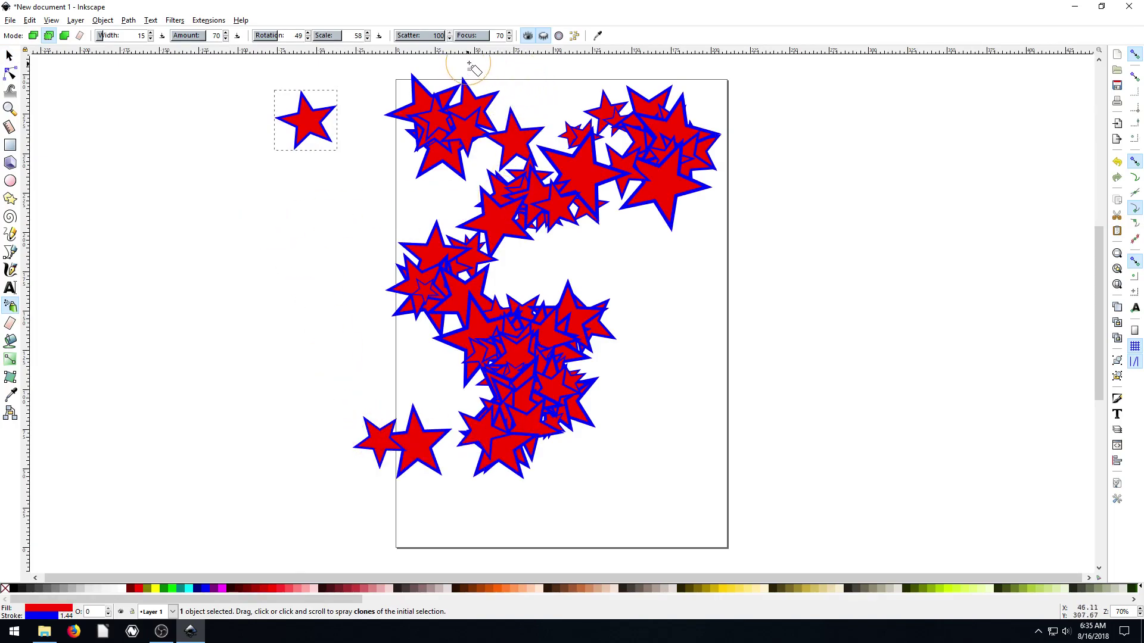
Turn on Prevent overlapping and respray spaced-out stars in place of the clumped ones
{"action": "left_click", "coordinate": [574, 37]}
{"action": "key", "text": "ctrl+z"}
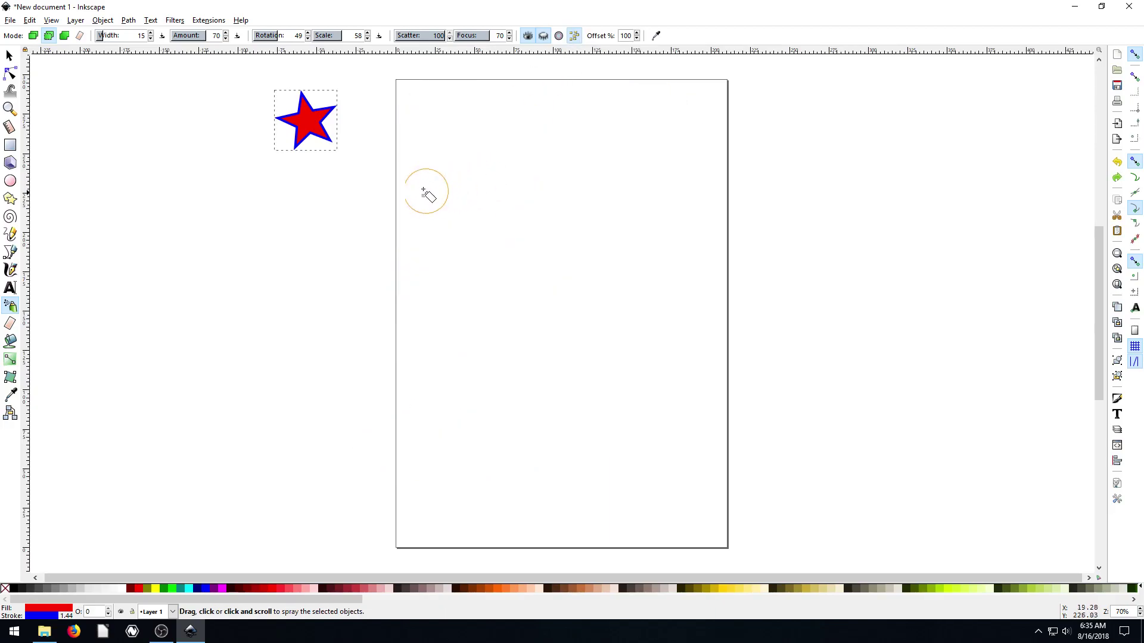
{"action": "mouse_move", "coordinate": [435, 137]}
{"action": "left_mouse_down"}
{"action": "mouse_move", "coordinate": [473, 110]}
{"action": "mouse_move", "coordinate": [736, 146]}
{"action": "mouse_move", "coordinate": [625, 178]}
{"action": "mouse_move", "coordinate": [506, 180]}
{"action": "mouse_move", "coordinate": [414, 230]}
{"action": "mouse_move", "coordinate": [609, 228]}
{"action": "mouse_move", "coordinate": [792, 262]}
{"action": "mouse_move", "coordinate": [679, 354]}
{"action": "mouse_move", "coordinate": [490, 341]}
{"action": "mouse_move", "coordinate": [374, 364]}
{"action": "mouse_move", "coordinate": [557, 400]}
{"action": "mouse_move", "coordinate": [706, 407]}
{"action": "mouse_move", "coordinate": [706, 453]}
{"action": "mouse_move", "coordinate": [543, 468]}
{"action": "mouse_move", "coordinate": [434, 499]}
{"action": "mouse_move", "coordinate": [288, 462]}
{"action": "left_mouse_up"}
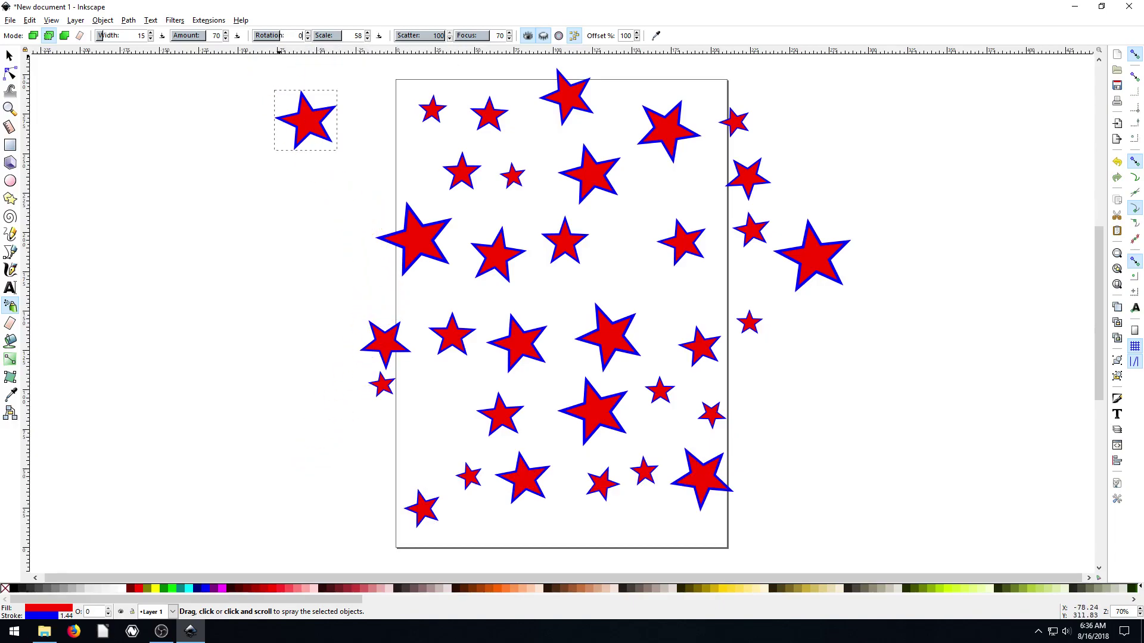
With rotation set to 0, spray rows of upright stars along the page top, lower page and right side
{"action": "type", "text": "0"}
{"action": "key", "text": "Return"}
{"action": "key", "text": "ctrl+z"}
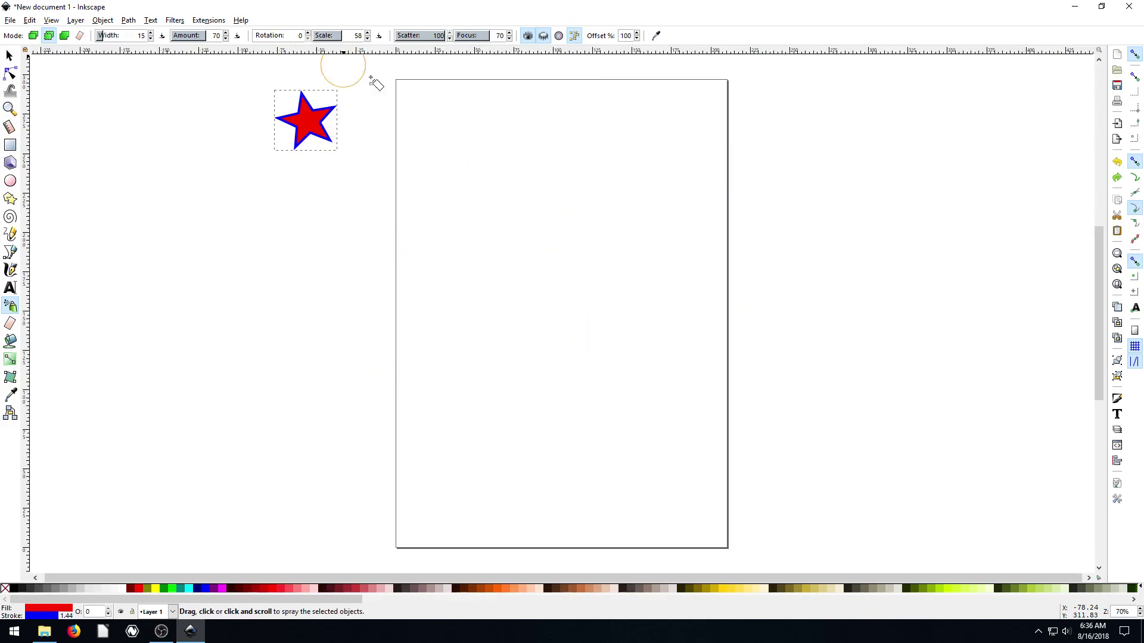
{"action": "mouse_move", "coordinate": [375, 82]}
{"action": "left_mouse_down"}
{"action": "mouse_move", "coordinate": [420, 107]}
{"action": "mouse_move", "coordinate": [559, 101]}
{"action": "mouse_move", "coordinate": [730, 127]}
{"action": "mouse_move", "coordinate": [616, 177]}
{"action": "mouse_move", "coordinate": [527, 182]}
{"action": "mouse_move", "coordinate": [418, 216]}
{"action": "mouse_move", "coordinate": [468, 254]}
{"action": "mouse_move", "coordinate": [606, 254]}
{"action": "mouse_move", "coordinate": [716, 280]}
{"action": "mouse_move", "coordinate": [528, 342]}
{"action": "left_mouse_up"}
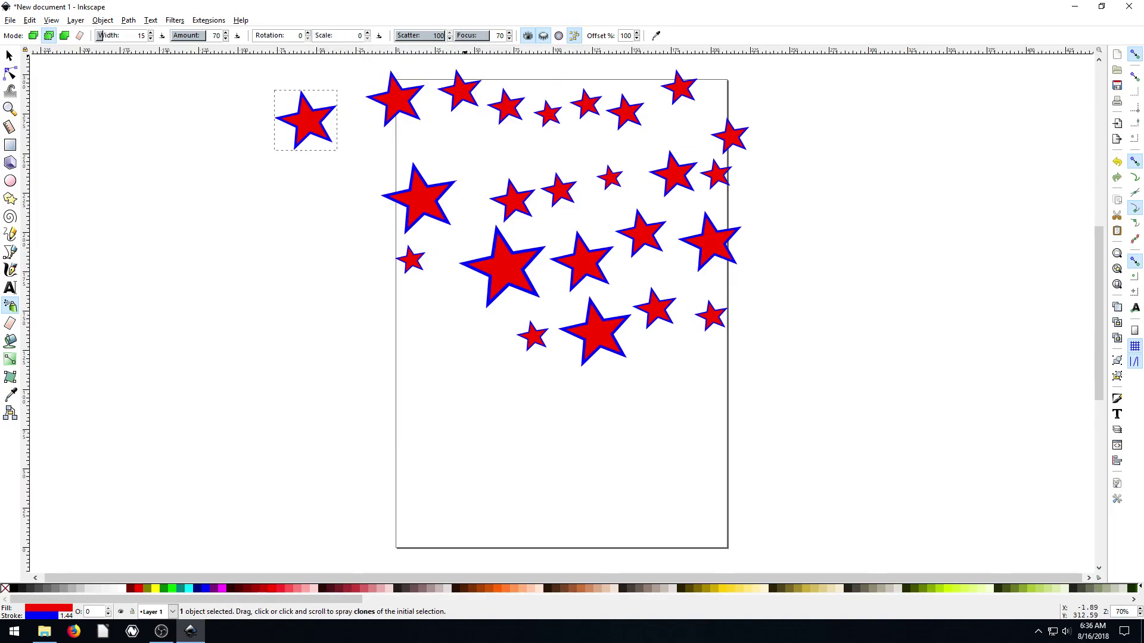
{"action": "mouse_move", "coordinate": [422, 401]}
{"action": "left_mouse_down"}
{"action": "mouse_move", "coordinate": [543, 393]}
{"action": "mouse_move", "coordinate": [696, 410]}
{"action": "mouse_move", "coordinate": [635, 451]}
{"action": "mouse_move", "coordinate": [360, 460]}
{"action": "mouse_move", "coordinate": [344, 502]}
{"action": "mouse_move", "coordinate": [737, 482]}
{"action": "mouse_move", "coordinate": [418, 348]}
{"action": "mouse_move", "coordinate": [218, 328]}
{"action": "mouse_move", "coordinate": [180, 286]}
{"action": "mouse_move", "coordinate": [195, 243]}
{"action": "mouse_move", "coordinate": [812, 256]}
{"action": "left_mouse_up"}
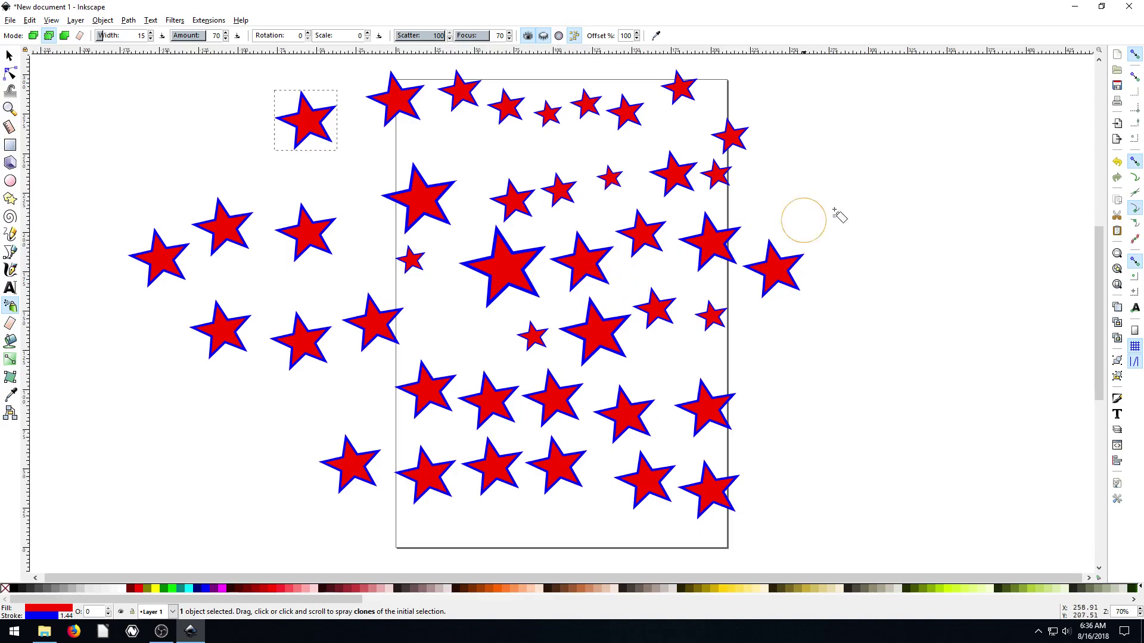
{"action": "mouse_move", "coordinate": [816, 123]}
{"action": "left_mouse_down"}
{"action": "mouse_move", "coordinate": [1027, 141]}
{"action": "mouse_move", "coordinate": [922, 188]}
{"action": "mouse_move", "coordinate": [770, 185]}
{"action": "mouse_move", "coordinate": [842, 246]}
{"action": "mouse_move", "coordinate": [1046, 244]}
{"action": "mouse_move", "coordinate": [971, 342]}
{"action": "mouse_move", "coordinate": [735, 378]}
{"action": "left_mouse_up"}
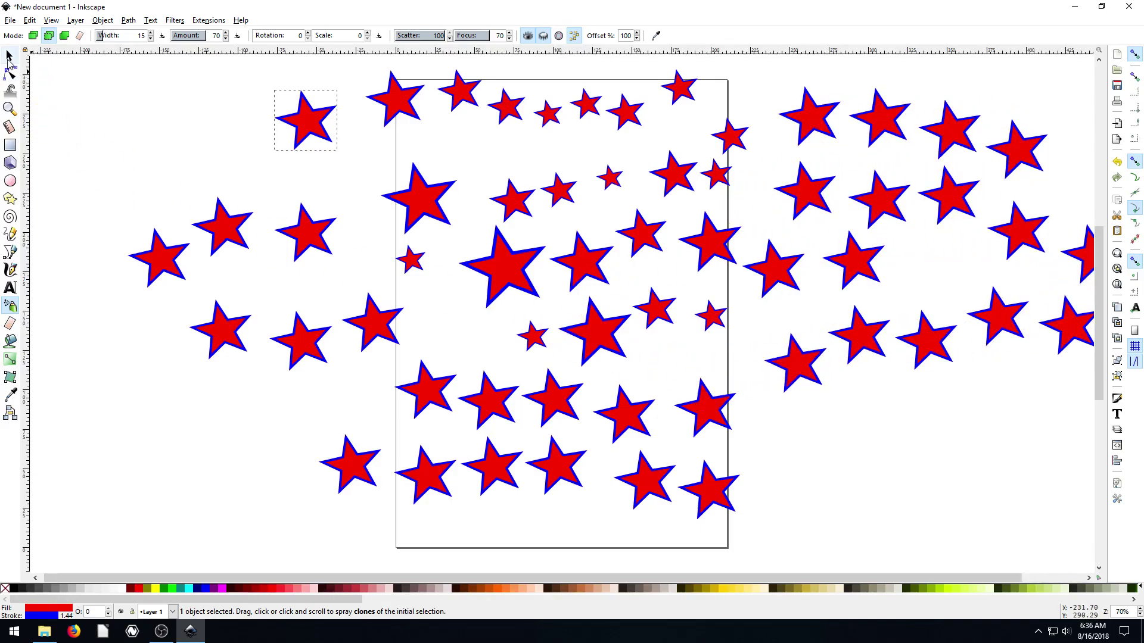
{"action": "left_click", "coordinate": [9, 55]}
{"action": "left_click", "coordinate": [1041, 149]}
Select the star clones and delete them all, leaving only the original star
{"action": "left_click_drag", "start_coordinate": [1019, 234], "coordinate": [1021, 221]}
{"action": "left_click_drag", "start_coordinate": [773, 89], "coordinate": [1061, 266]}
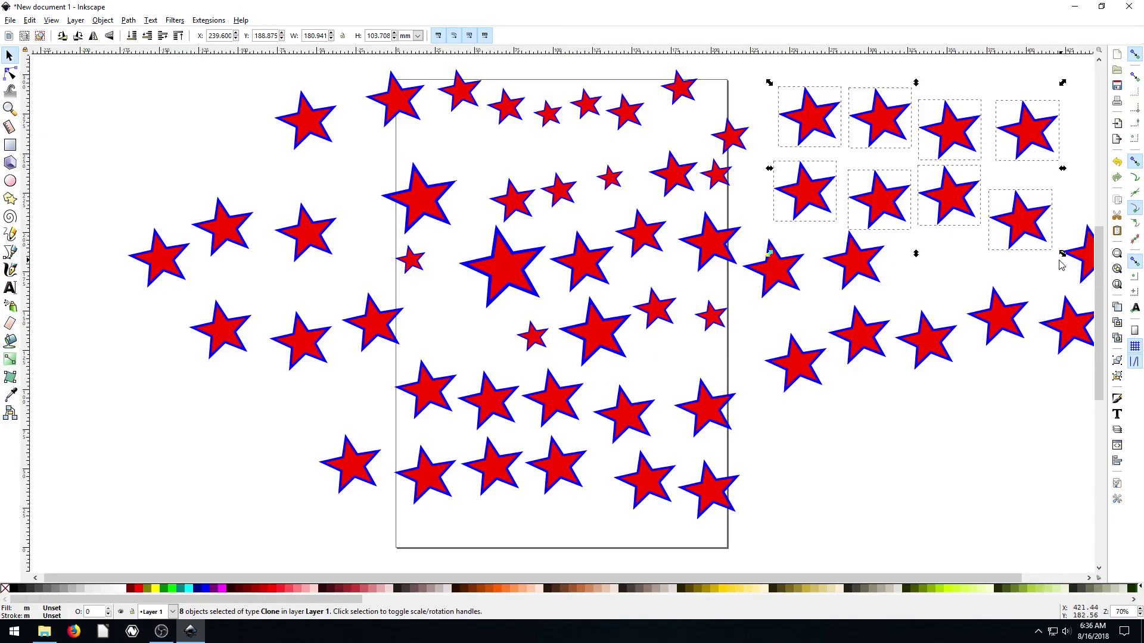
{"action": "right_click", "coordinate": [896, 139]}
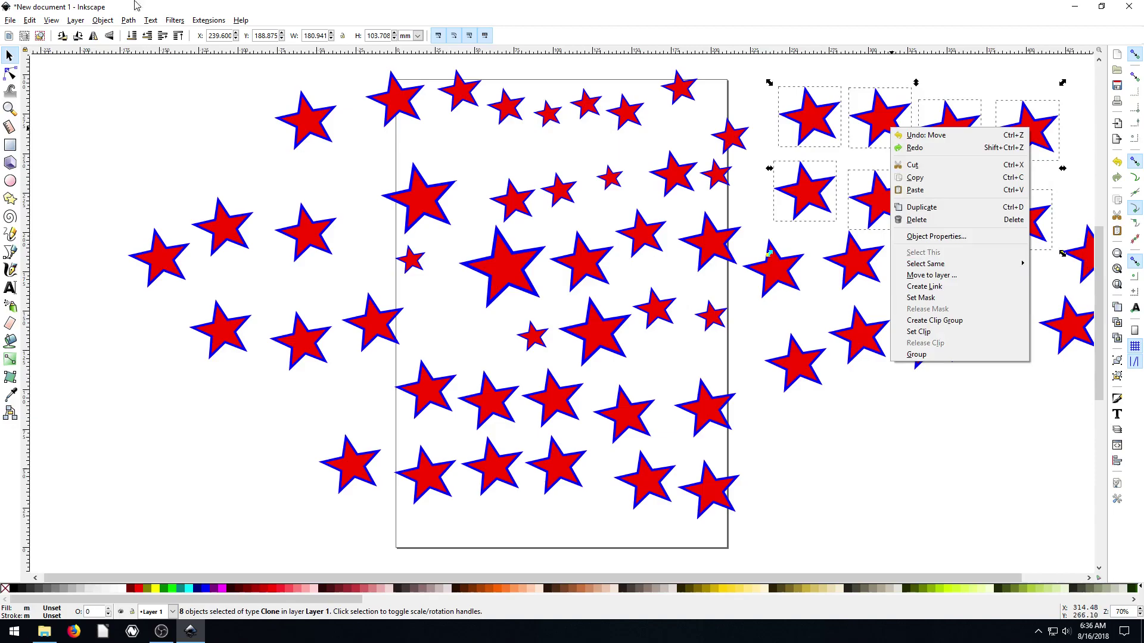
{"action": "left_click", "coordinate": [95, 24]}
{"action": "key", "text": "shift+alt+a"}
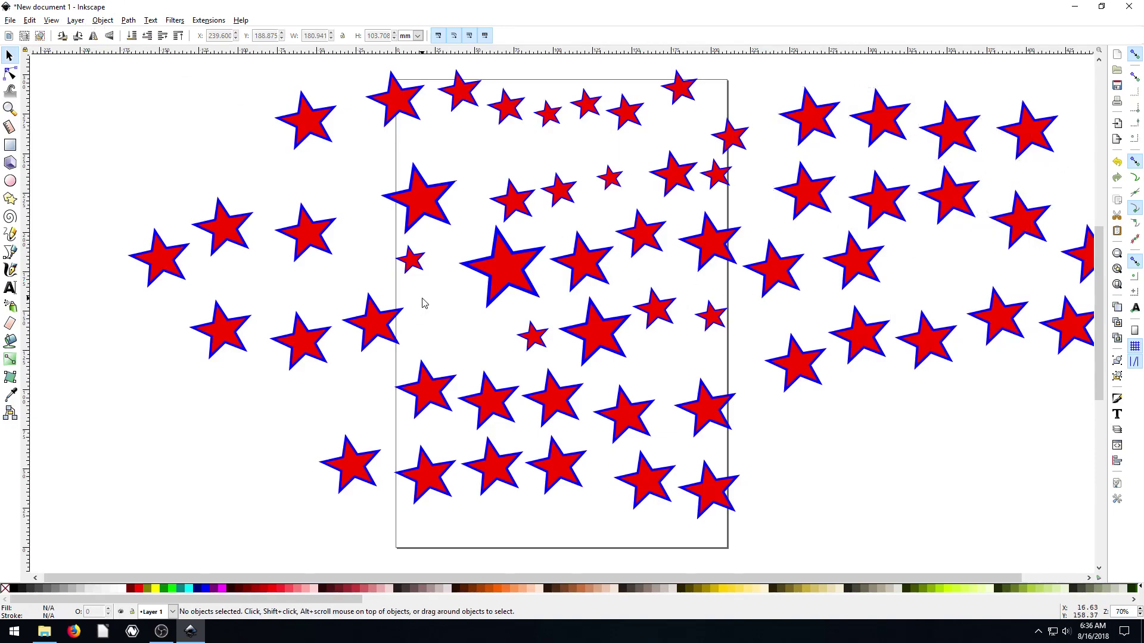
{"action": "key", "text": "Delete"}
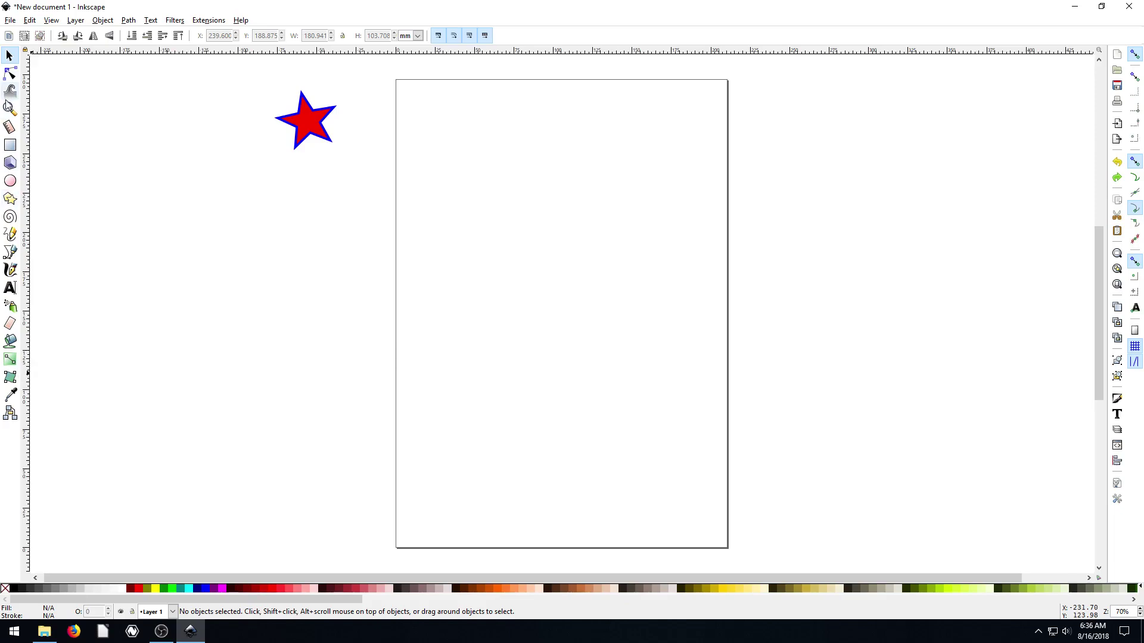
Draw a page-sized rectangle with black fill and no outline
{"action": "left_click", "coordinate": [13, 147]}
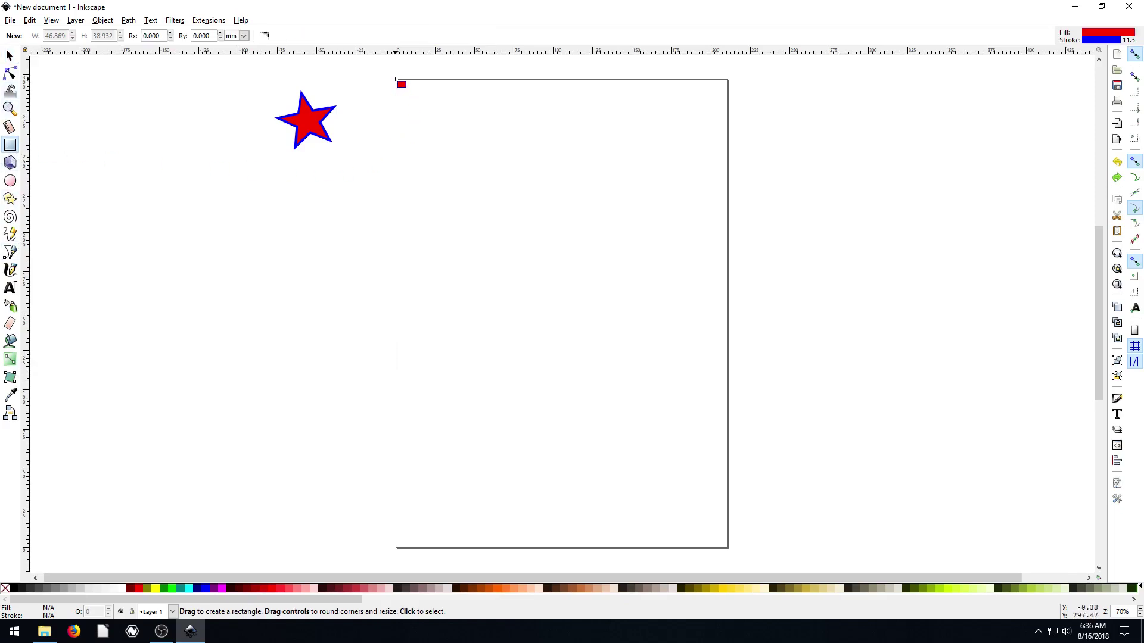
{"action": "mouse_move", "coordinate": [395, 79]}
{"action": "left_mouse_down"}
{"action": "mouse_move", "coordinate": [458, 123]}
{"action": "mouse_move", "coordinate": [649, 388]}
{"action": "mouse_move", "coordinate": [733, 554]}
{"action": "left_mouse_up"}
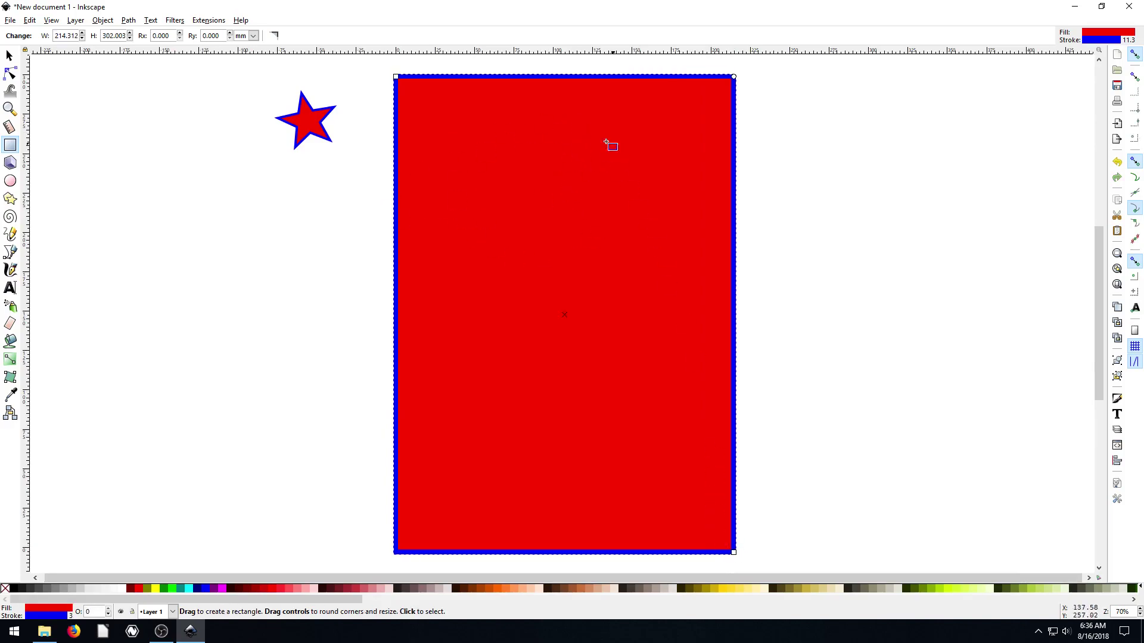
{"action": "left_click", "coordinate": [14, 589]}
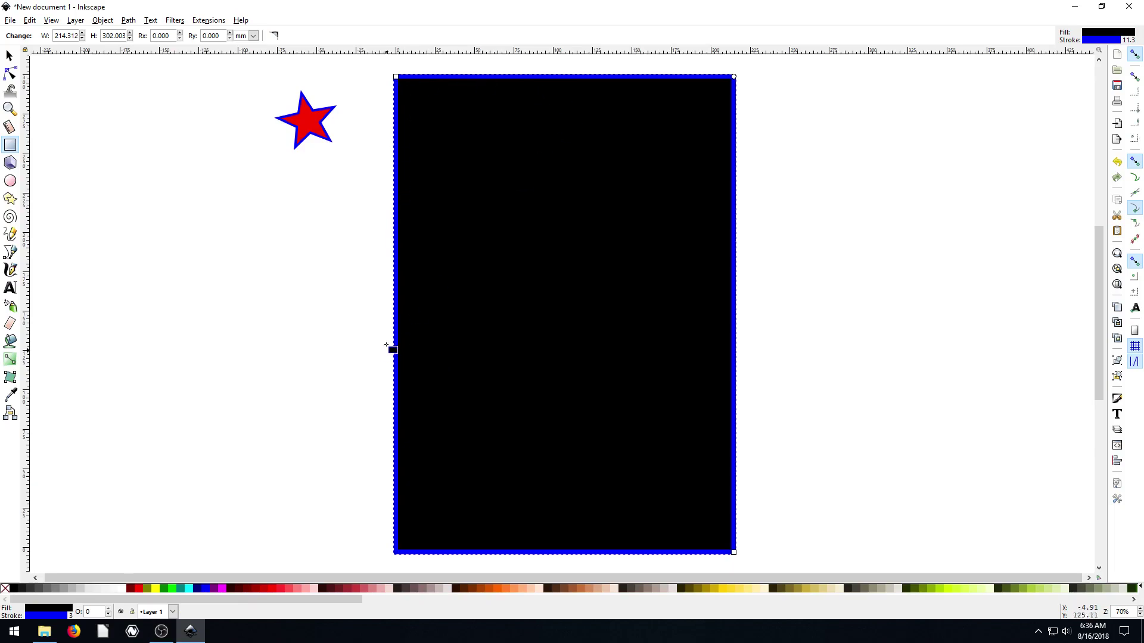
{"action": "key", "text": "shift"}
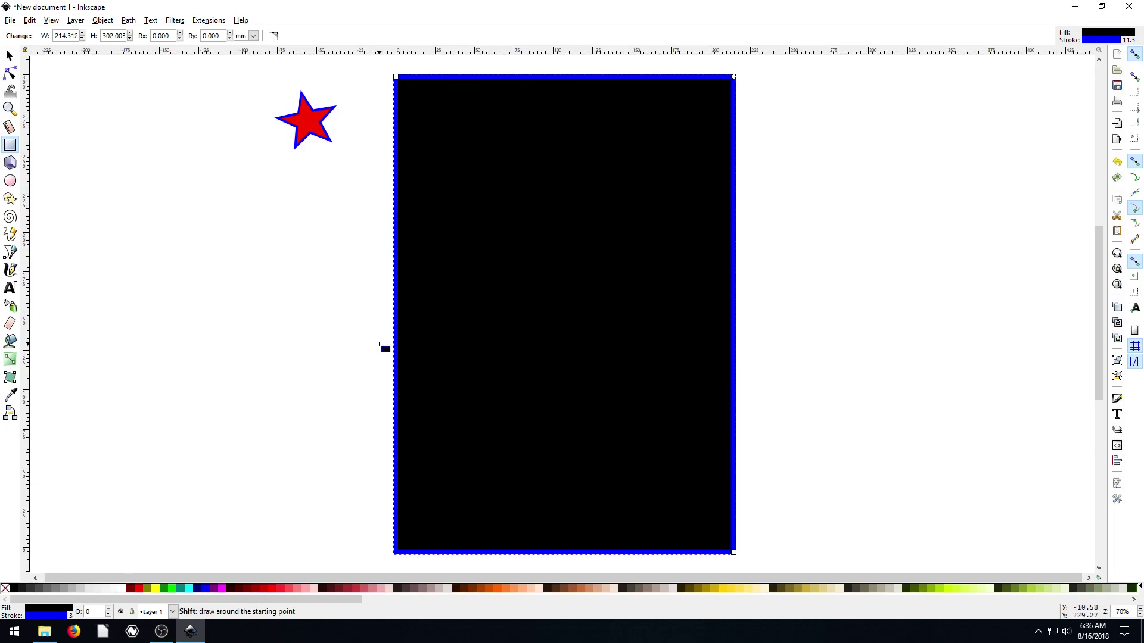
{"action": "left_click", "coordinate": [5, 590], "text": "shift"}
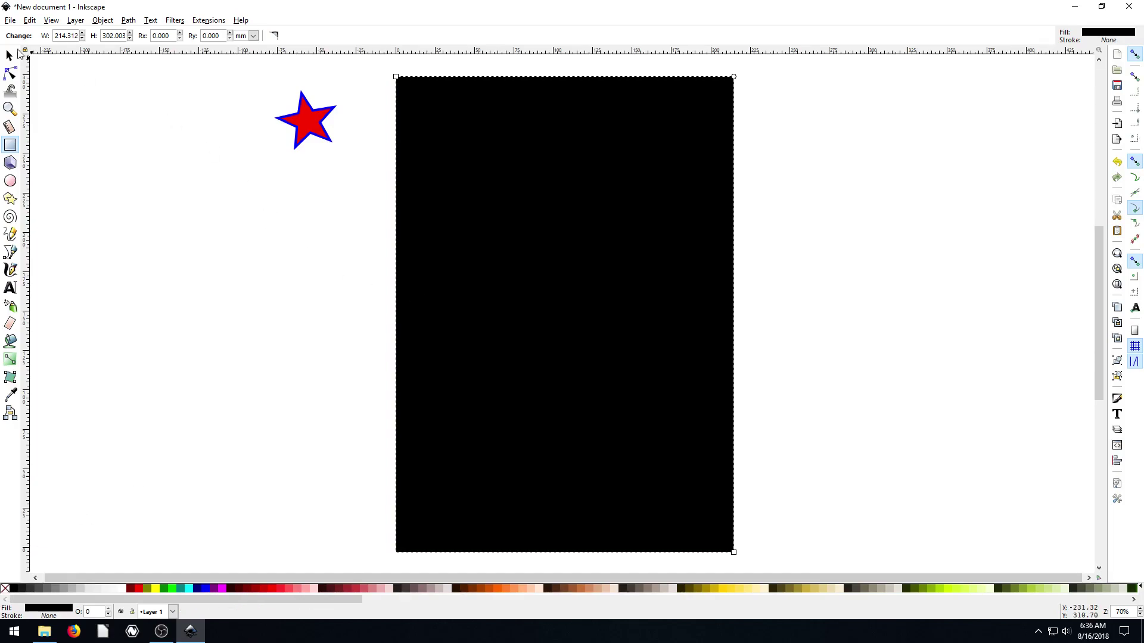
{"action": "left_click", "coordinate": [9, 55]}
Move the star onto the black page, raise it to the top, make it white with no outline
{"action": "left_click", "coordinate": [329, 140]}
{"action": "left_click_drag", "start_coordinate": [328, 141], "coordinate": [497, 250]}
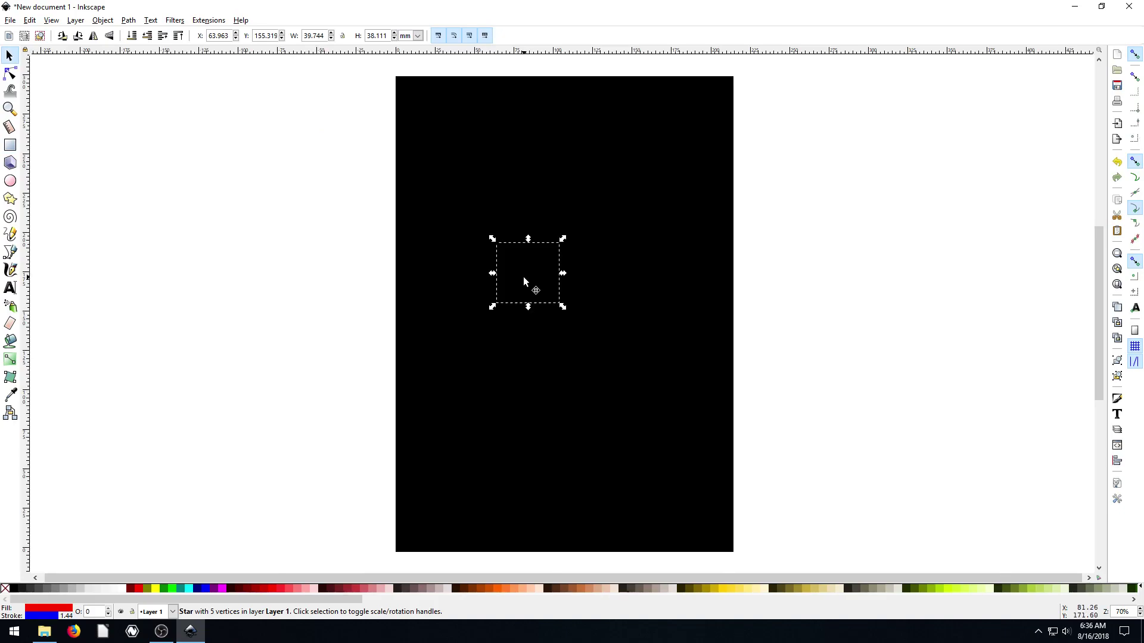
{"action": "key", "text": "Home"}
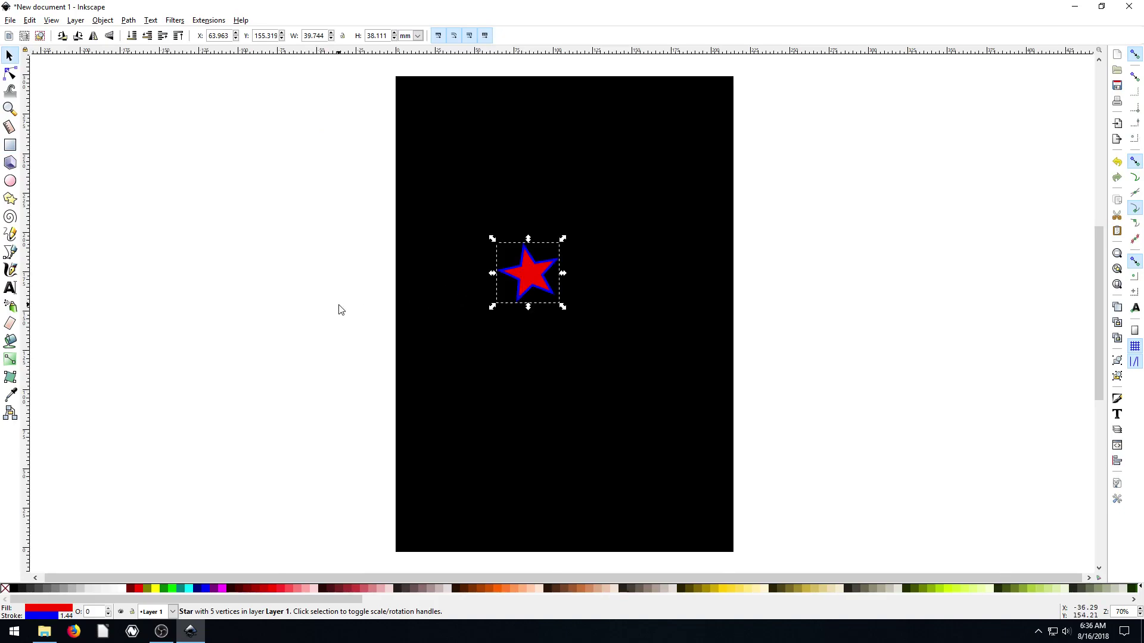
{"action": "left_click_drag", "start_coordinate": [530, 277], "coordinate": [491, 260]}
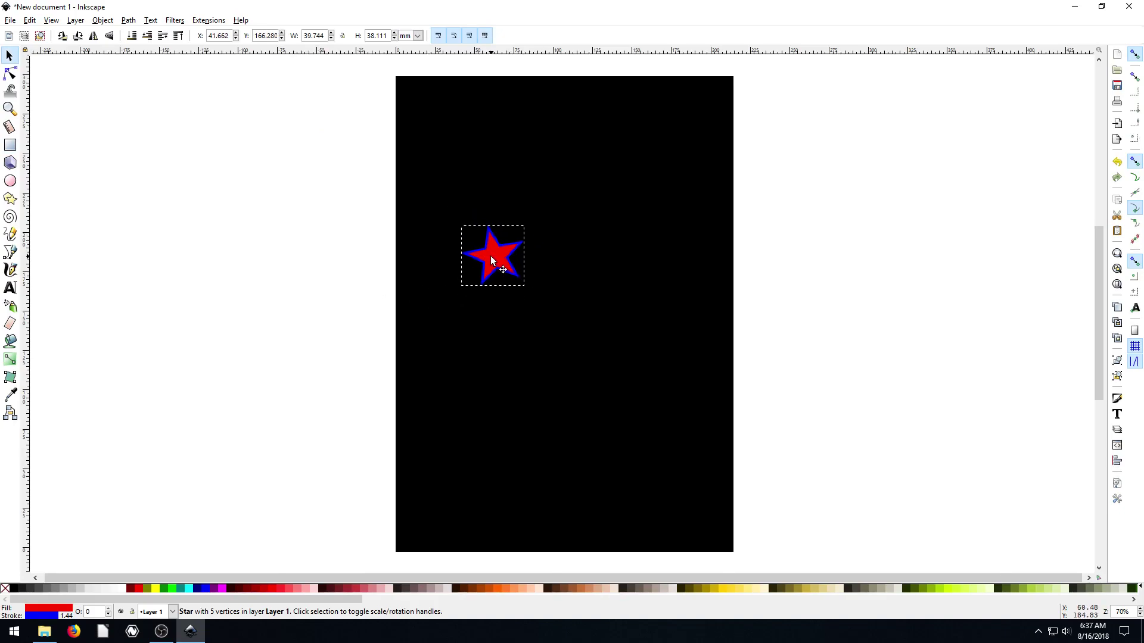
{"action": "left_click", "coordinate": [99, 590]}
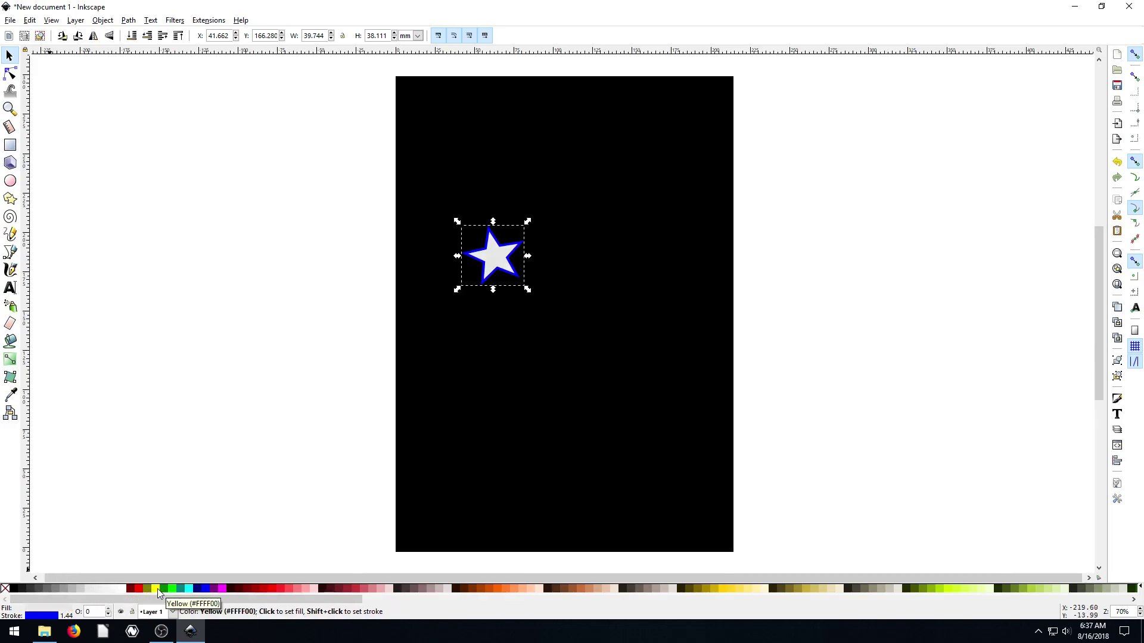
{"action": "left_click", "coordinate": [121, 589]}
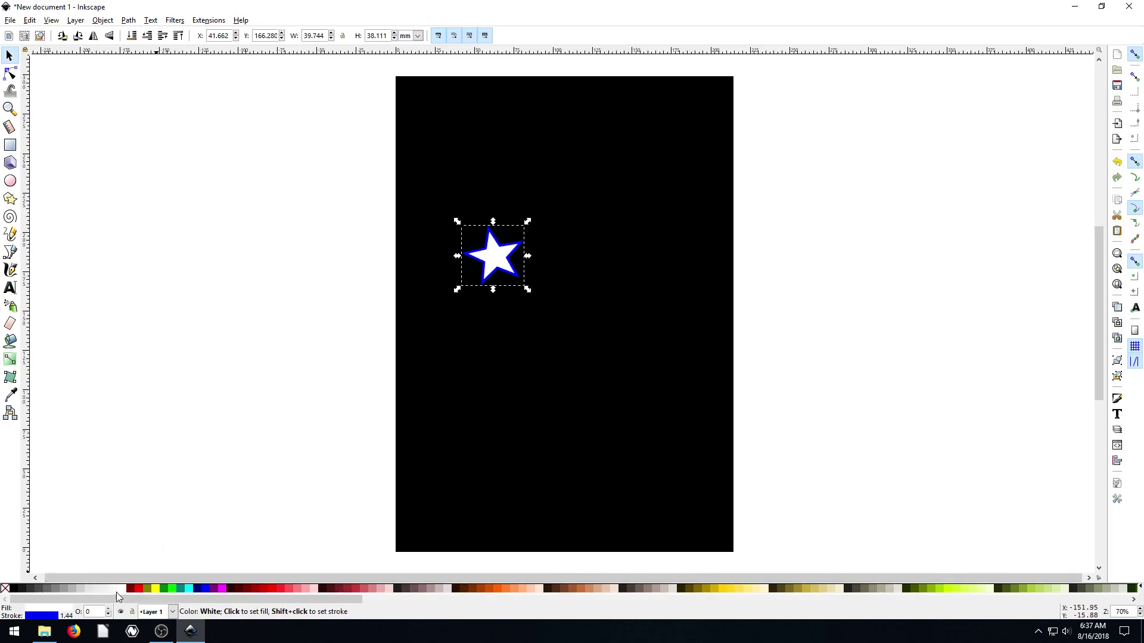
{"action": "key", "text": "plus"}
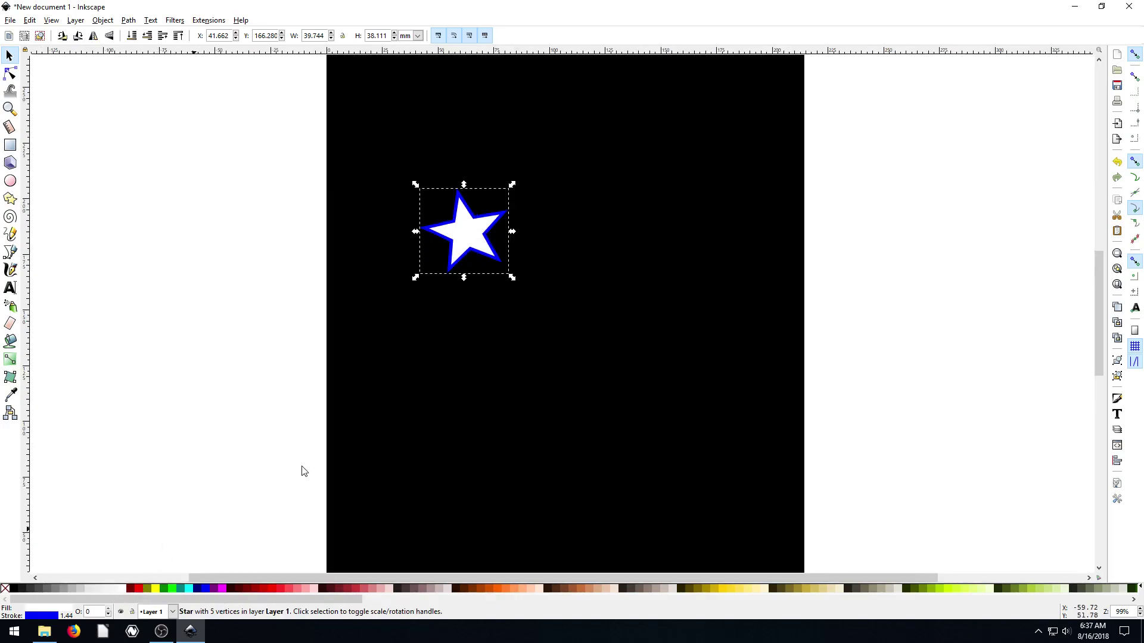
{"action": "left_click", "coordinate": [6, 592], "text": "shift"}
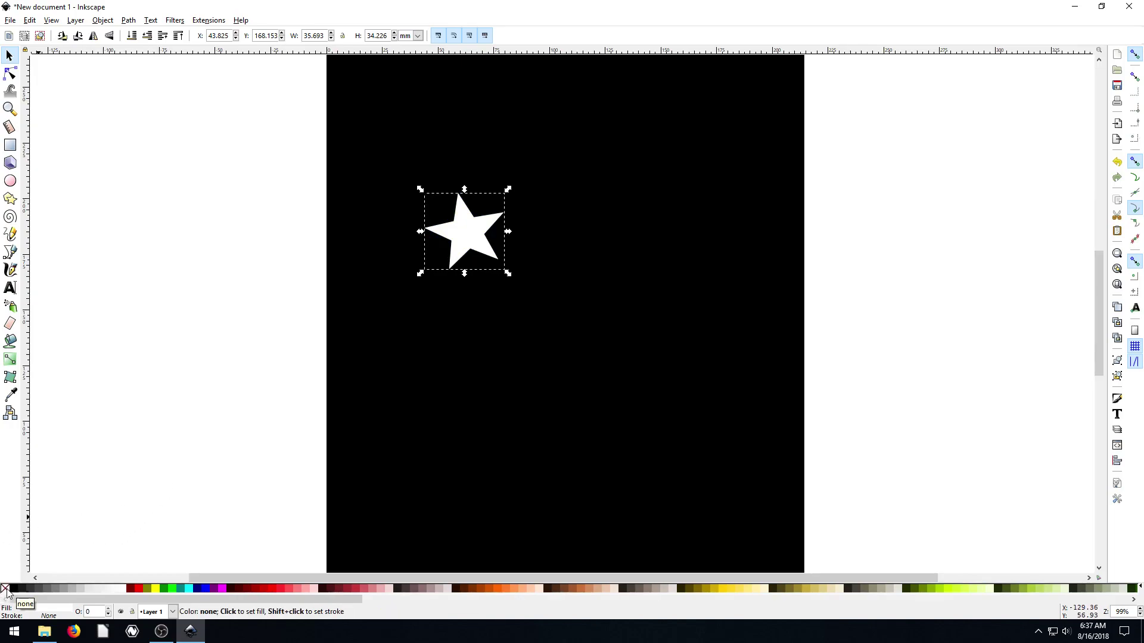
Scale the star proportionally down to about 14 mm wide near the page's top-right
{"action": "scroll", "coordinate": [260, 421], "scroll_direction": "up", "scroll_amount": 5}
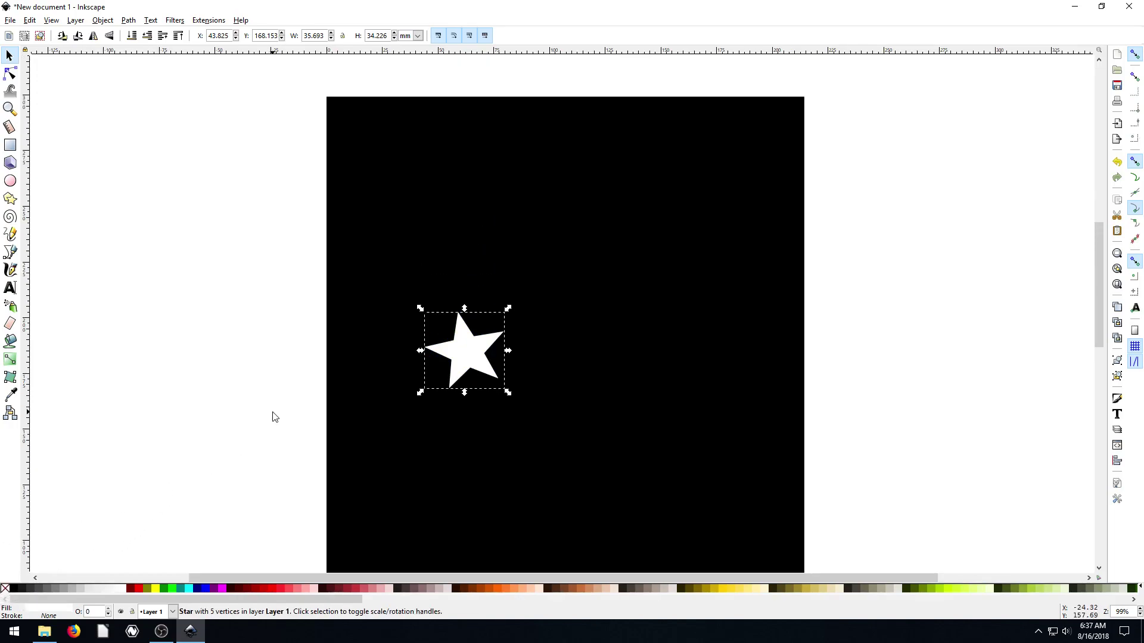
{"action": "key", "text": "minus"}
{"action": "key", "text": "minus"}
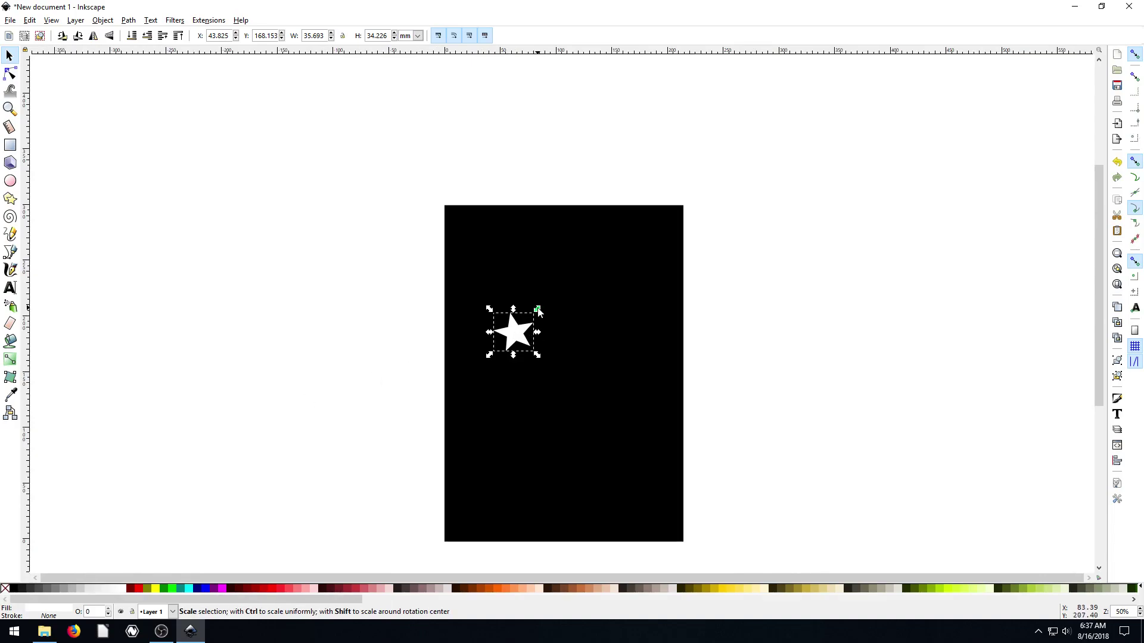
{"action": "key", "text": "ctrl"}
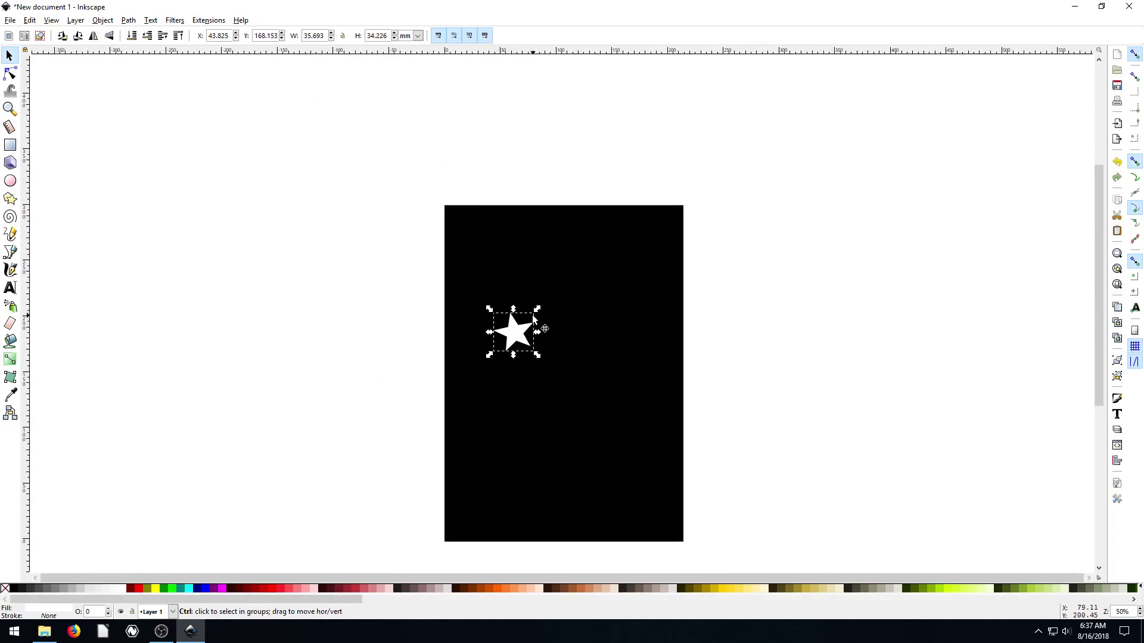
{"action": "left_click_drag", "start_coordinate": [539, 311], "coordinate": [658, 245]}
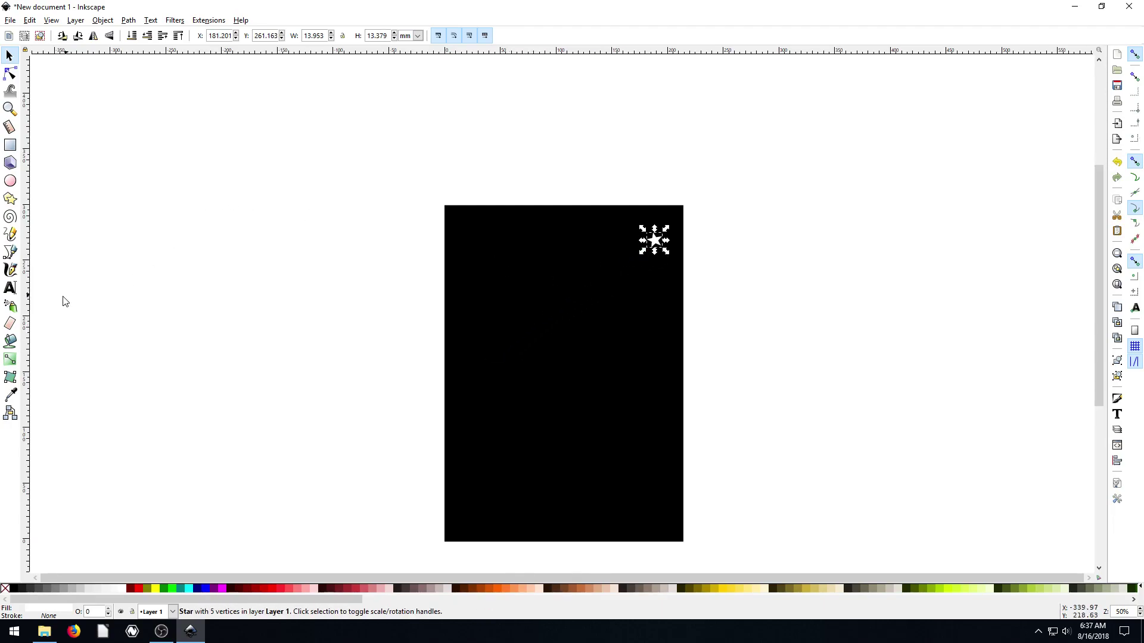
Choose the Spray tool and set its Rotation slider to 62 and Scale slider to 51
{"action": "left_click", "coordinate": [11, 306]}
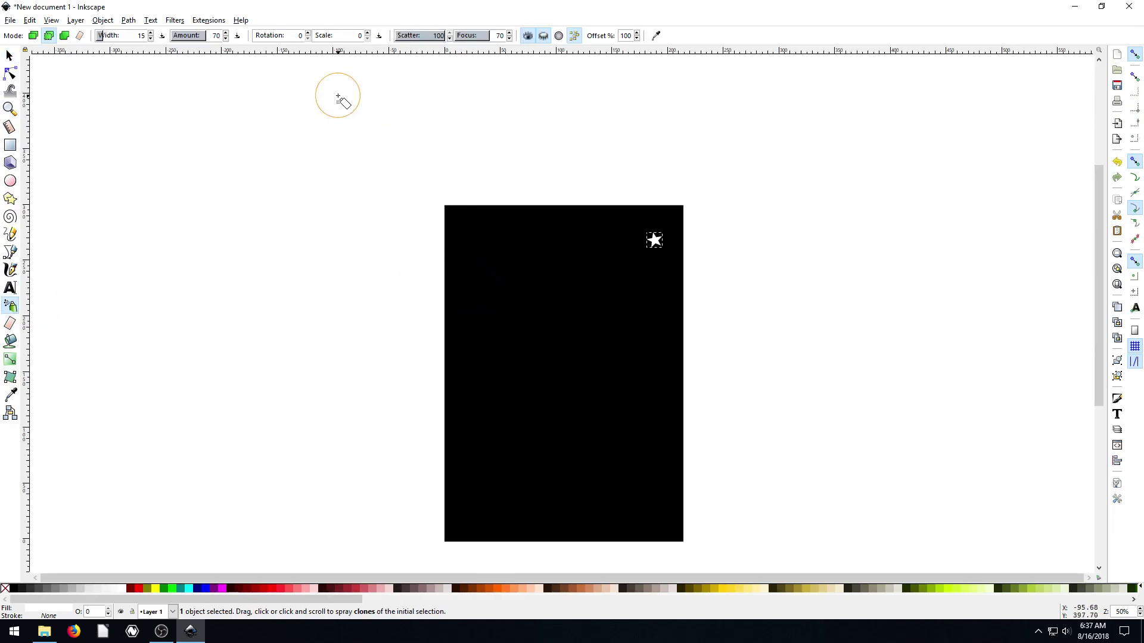
{"action": "left_click", "coordinate": [293, 36]}
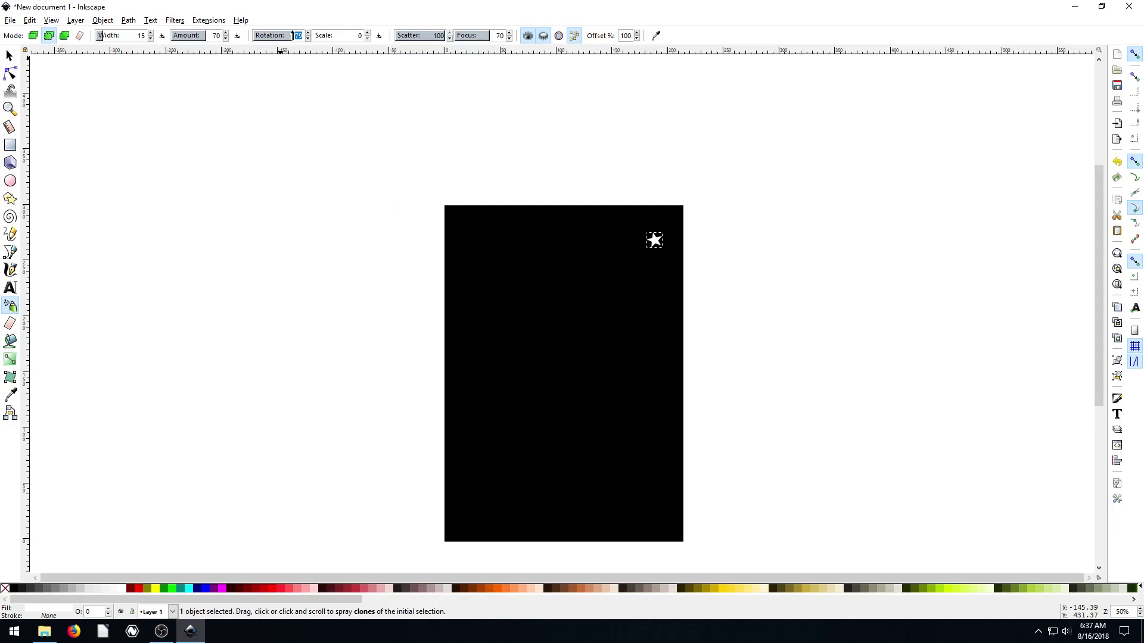
{"action": "left_click", "coordinate": [281, 36]}
{"action": "left_click", "coordinate": [340, 35]}
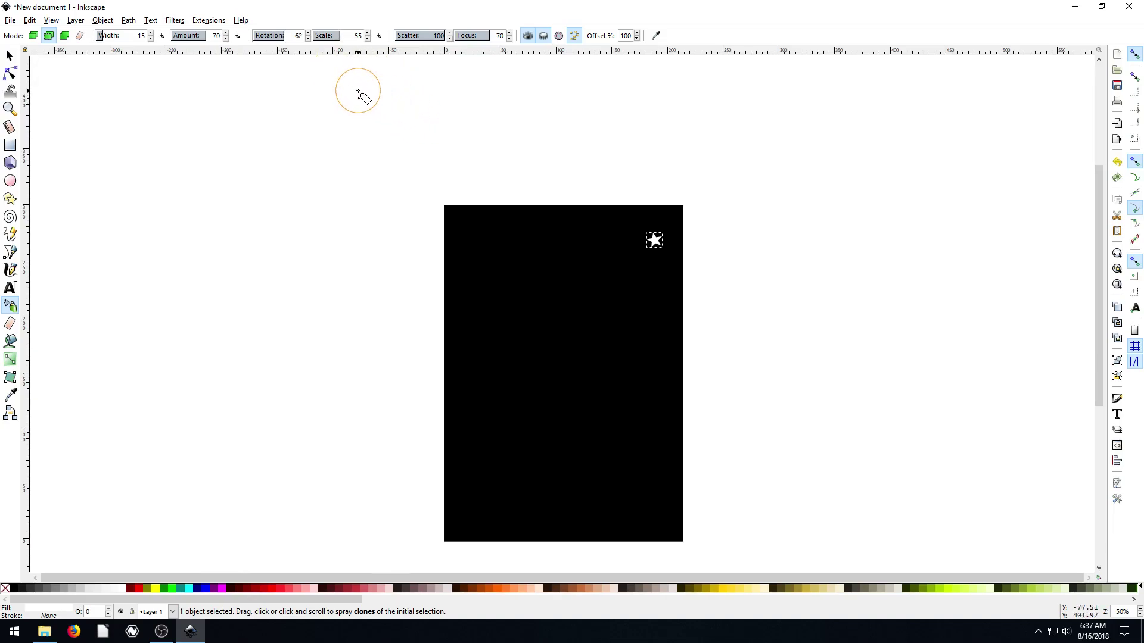
{"action": "left_click_drag", "start_coordinate": [349, 35], "coordinate": [369, 35]}
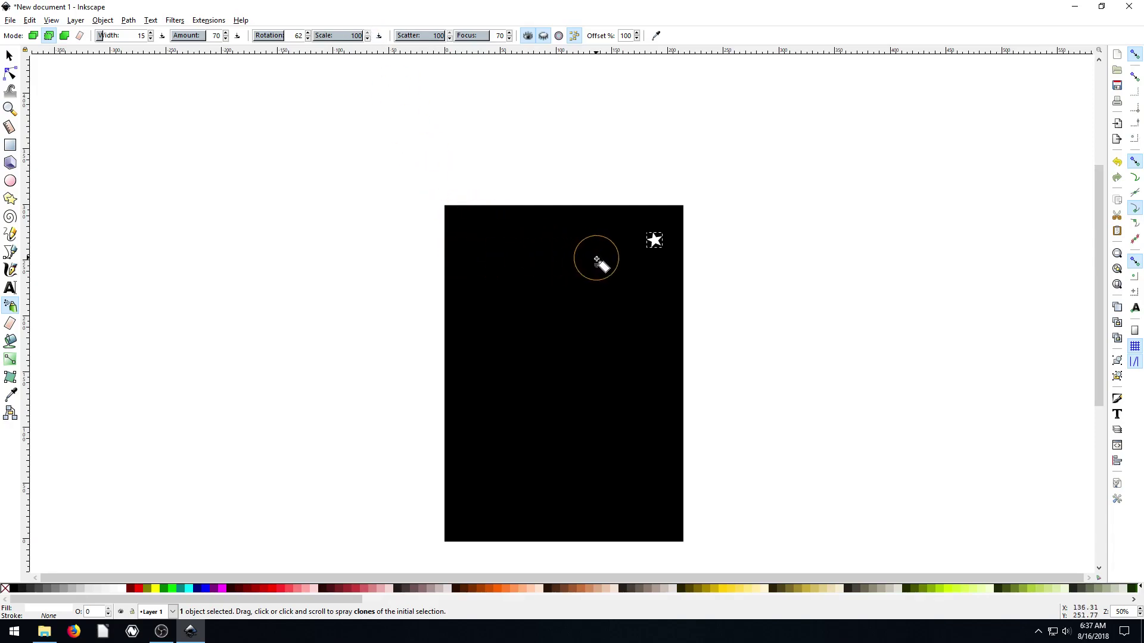
{"action": "left_click", "coordinate": [340, 35]}
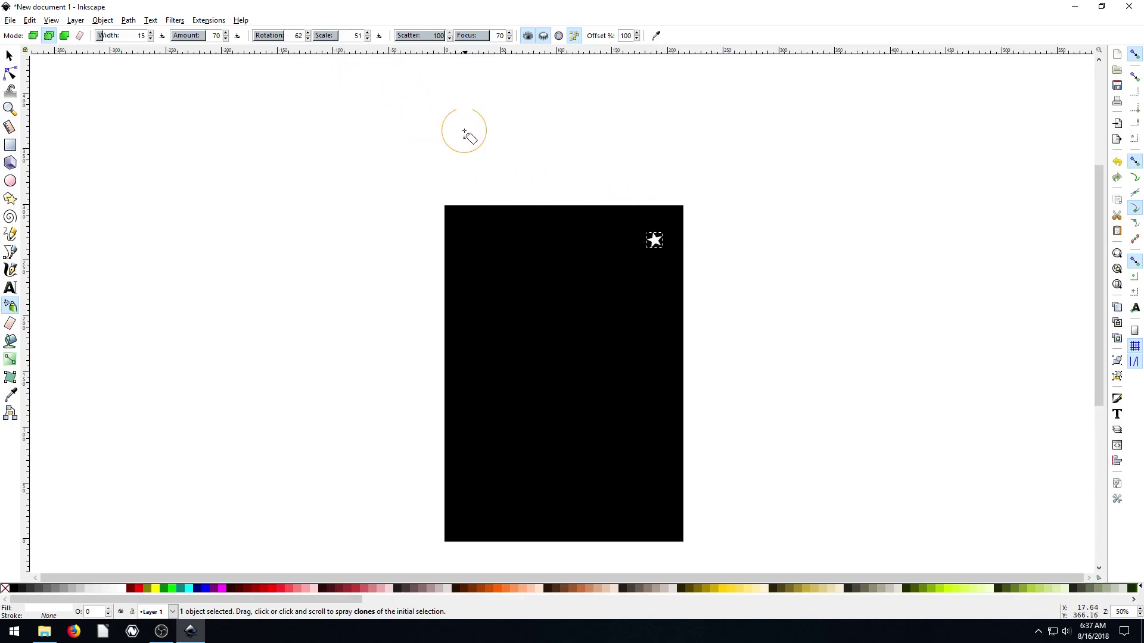
Spray white star clones of varied size and angle down the black page
{"action": "mouse_move", "coordinate": [448, 221]}
{"action": "left_mouse_down"}
{"action": "mouse_move", "coordinate": [676, 231]}
{"action": "mouse_move", "coordinate": [634, 268]}
{"action": "mouse_move", "coordinate": [479, 270]}
{"action": "mouse_move", "coordinate": [472, 323]}
{"action": "mouse_move", "coordinate": [654, 315]}
{"action": "mouse_move", "coordinate": [658, 348]}
{"action": "mouse_move", "coordinate": [518, 368]}
{"action": "mouse_move", "coordinate": [472, 388]}
{"action": "mouse_move", "coordinate": [516, 405]}
{"action": "mouse_move", "coordinate": [613, 399]}
{"action": "mouse_move", "coordinate": [648, 427]}
{"action": "mouse_move", "coordinate": [564, 450]}
{"action": "mouse_move", "coordinate": [503, 449]}
{"action": "mouse_move", "coordinate": [478, 469]}
{"action": "mouse_move", "coordinate": [549, 490]}
{"action": "mouse_move", "coordinate": [659, 491]}
{"action": "mouse_move", "coordinate": [638, 521]}
{"action": "mouse_move", "coordinate": [416, 505]}
{"action": "left_mouse_up"}
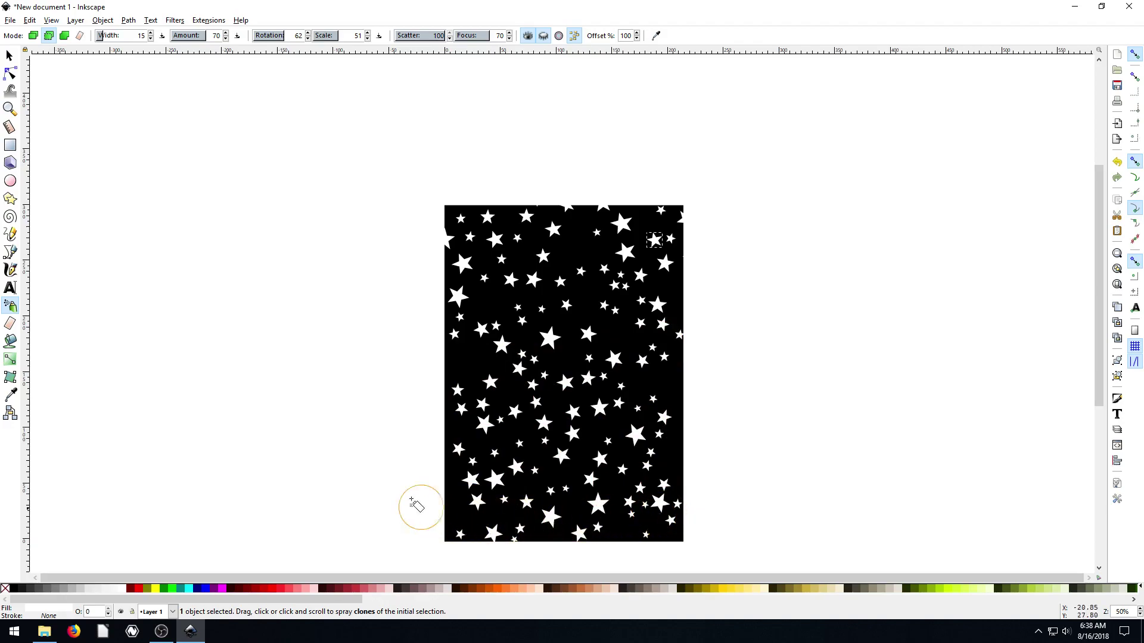
Select all 125 star clones, leaving the black background rectangle out of the selection
{"action": "left_click", "coordinate": [9, 56]}
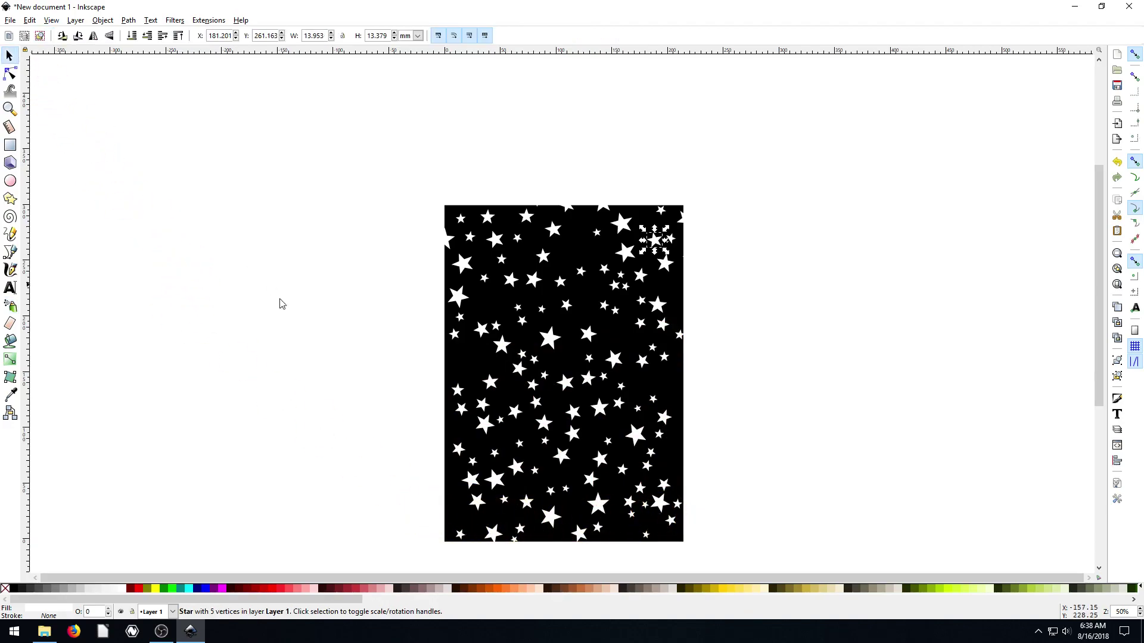
{"action": "left_click", "coordinate": [289, 312]}
{"action": "scroll", "coordinate": [376, 306], "scroll_direction": "down", "scroll_amount": 1}
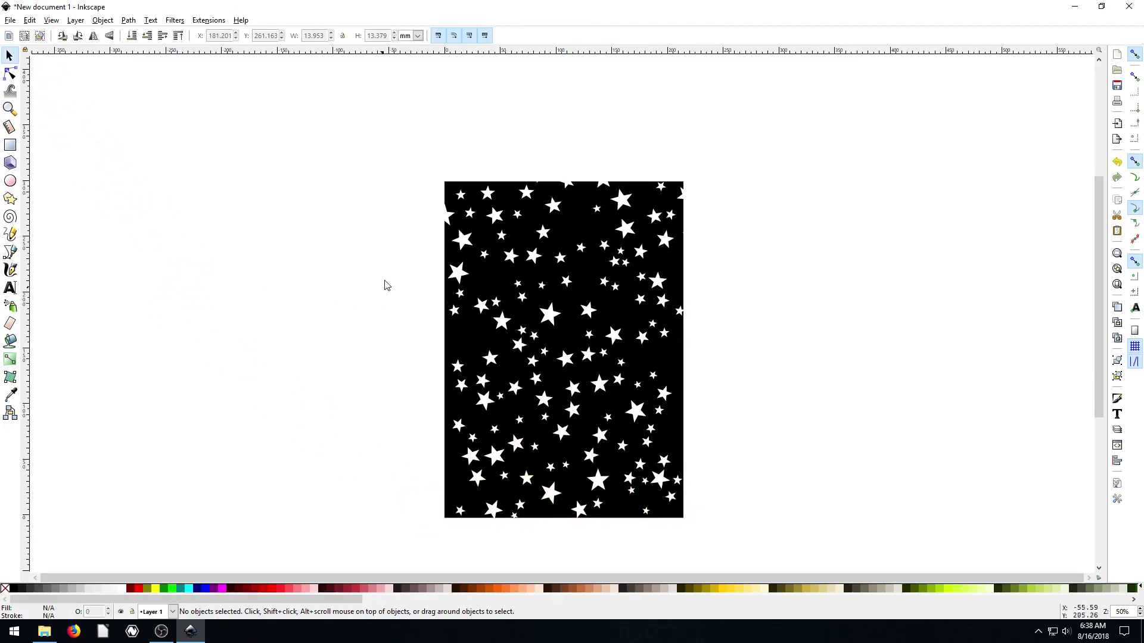
{"action": "left_click_drag", "start_coordinate": [390, 144], "coordinate": [751, 542]}
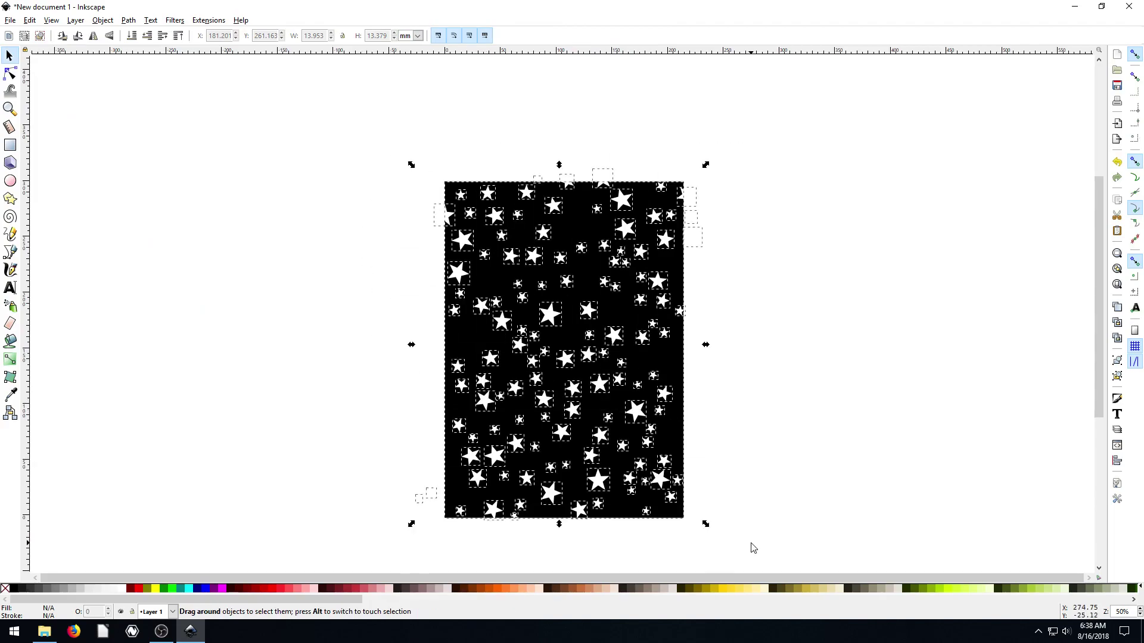
{"action": "key", "text": "shift"}
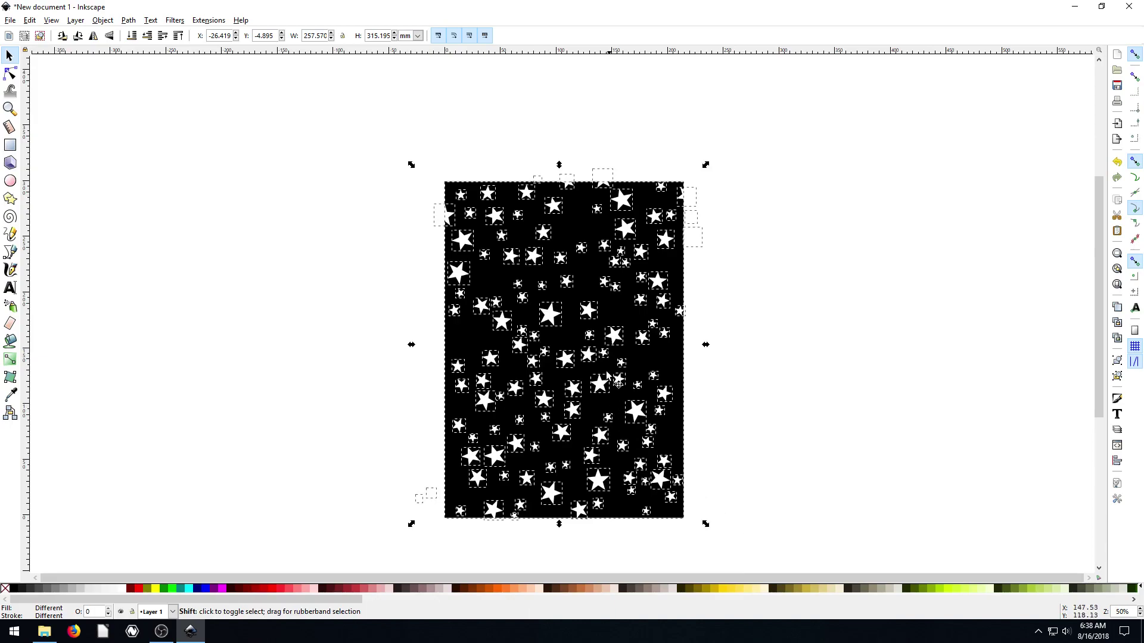
{"action": "left_click", "coordinate": [582, 230], "text": "shift"}
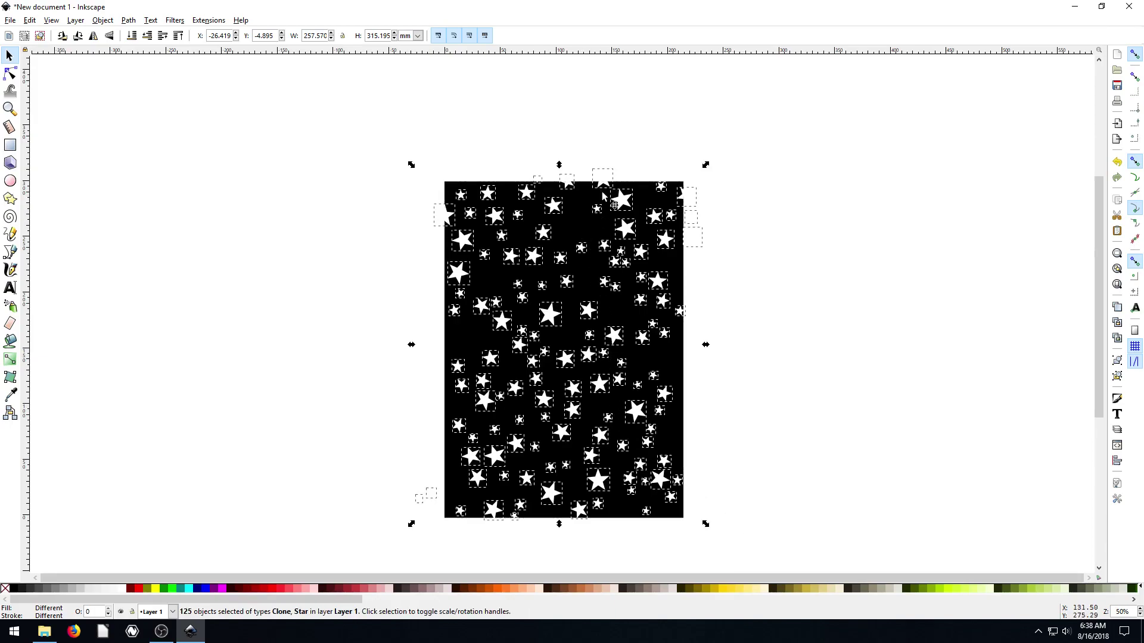
{"action": "scroll", "coordinate": [603, 213], "scroll_direction": "up", "scroll_amount": 2}
{"action": "scroll", "coordinate": [606, 208], "scroll_direction": "up", "scroll_amount": 5}
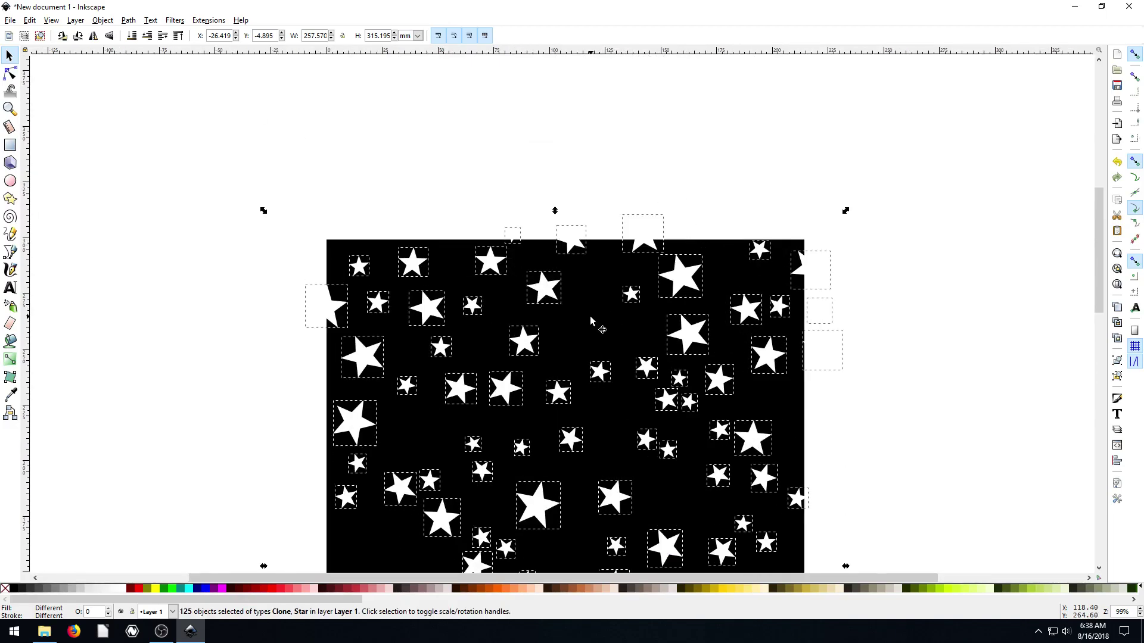
{"action": "key", "text": "shift"}
{"action": "left_click", "coordinate": [691, 255], "text": "shift"}
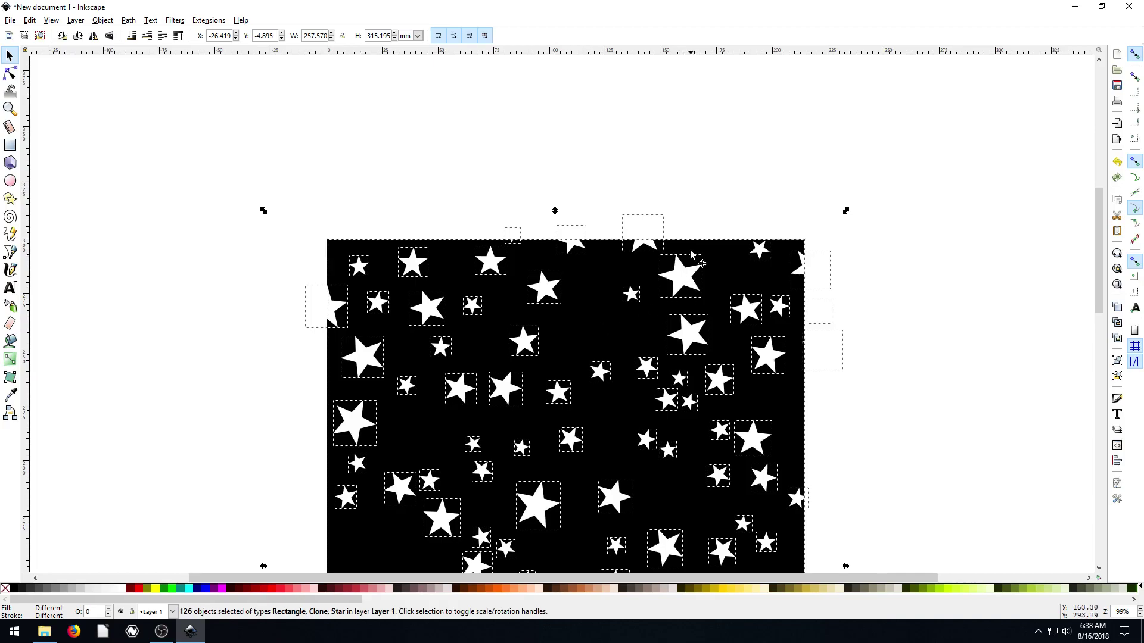
{"action": "key", "text": "shift"}
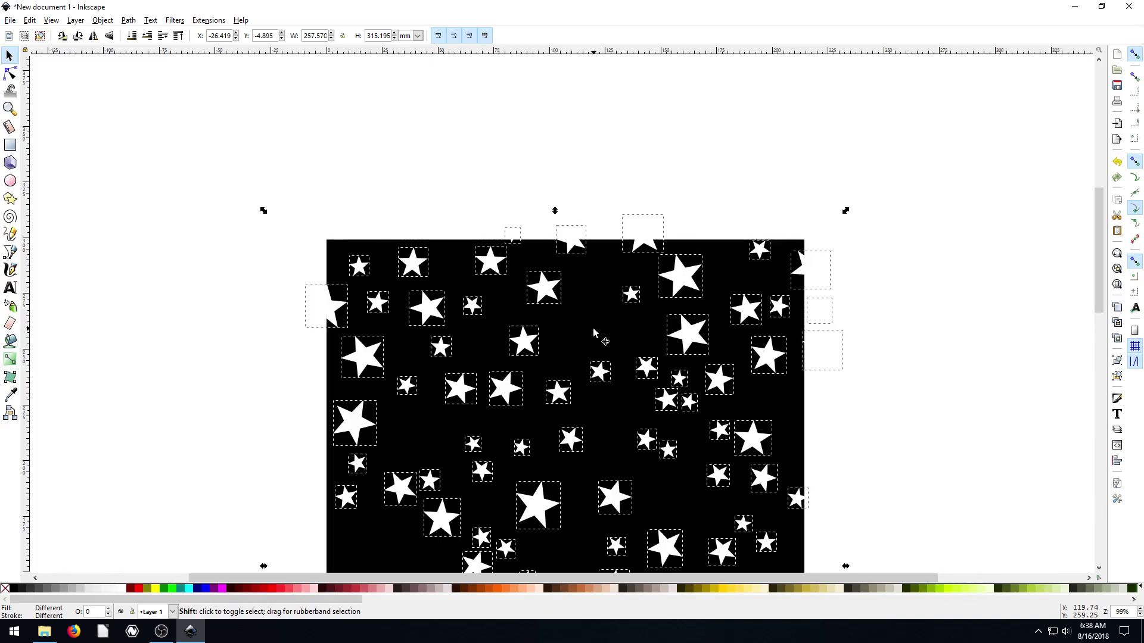
{"action": "scroll", "coordinate": [393, 325], "scroll_direction": "down", "scroll_amount": 6}
{"action": "scroll", "coordinate": [393, 325], "scroll_direction": "down", "scroll_amount": 2}
{"action": "scroll", "coordinate": [392, 322], "scroll_direction": "up", "scroll_amount": 2}
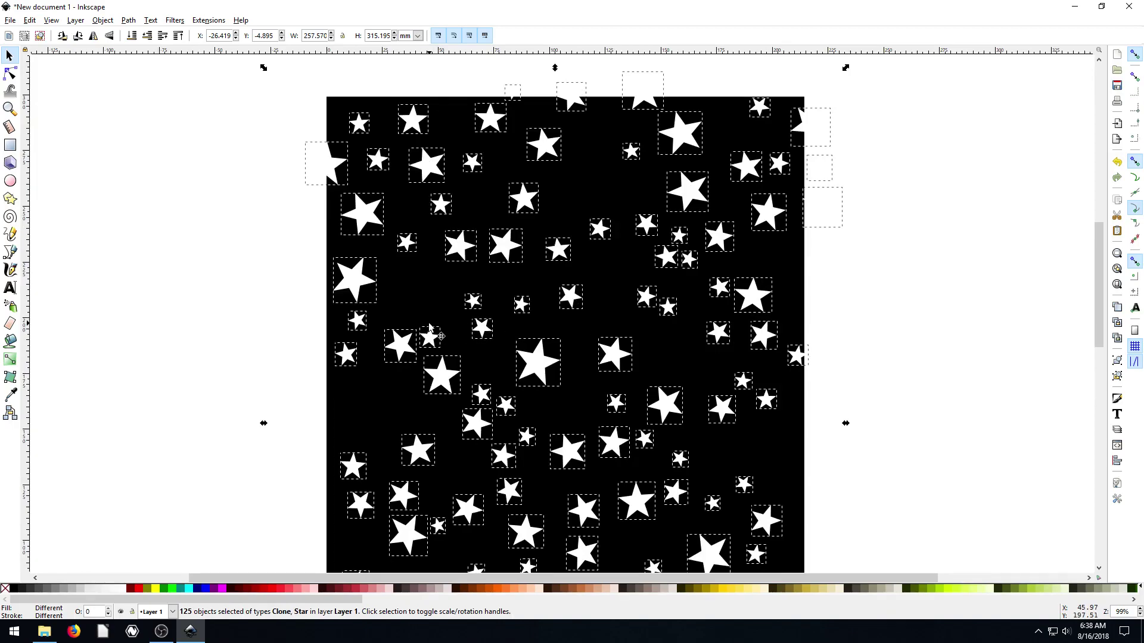
Group the stars with Ctrl+G, trying magenta and yellow before settling on a white fill
{"action": "key", "text": "ctrl"}
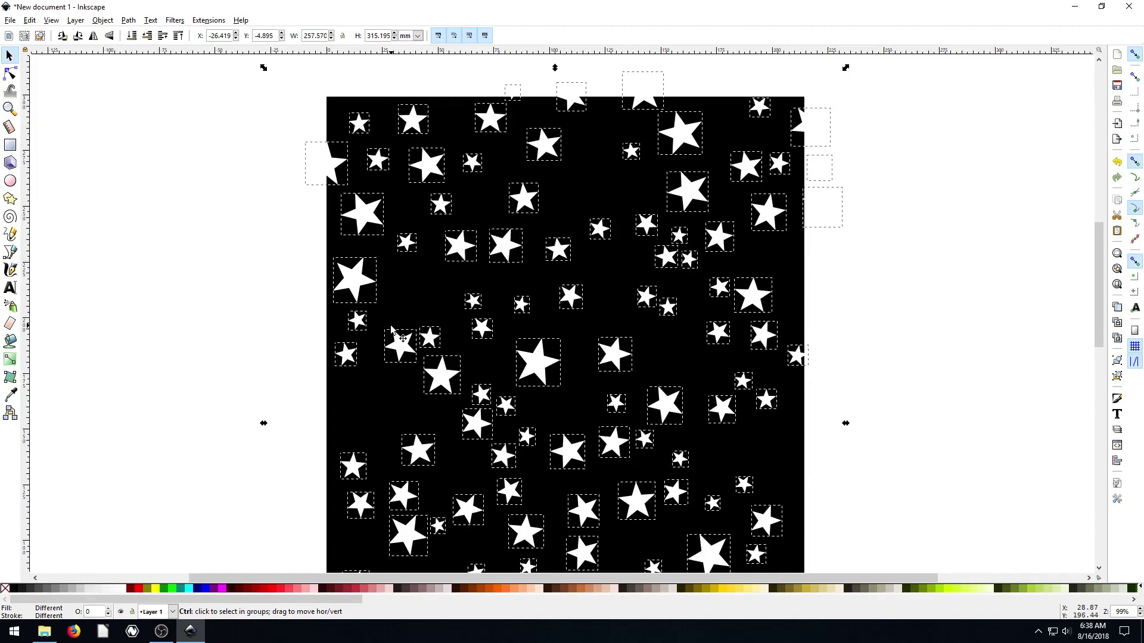
{"action": "key", "text": "ctrl+g"}
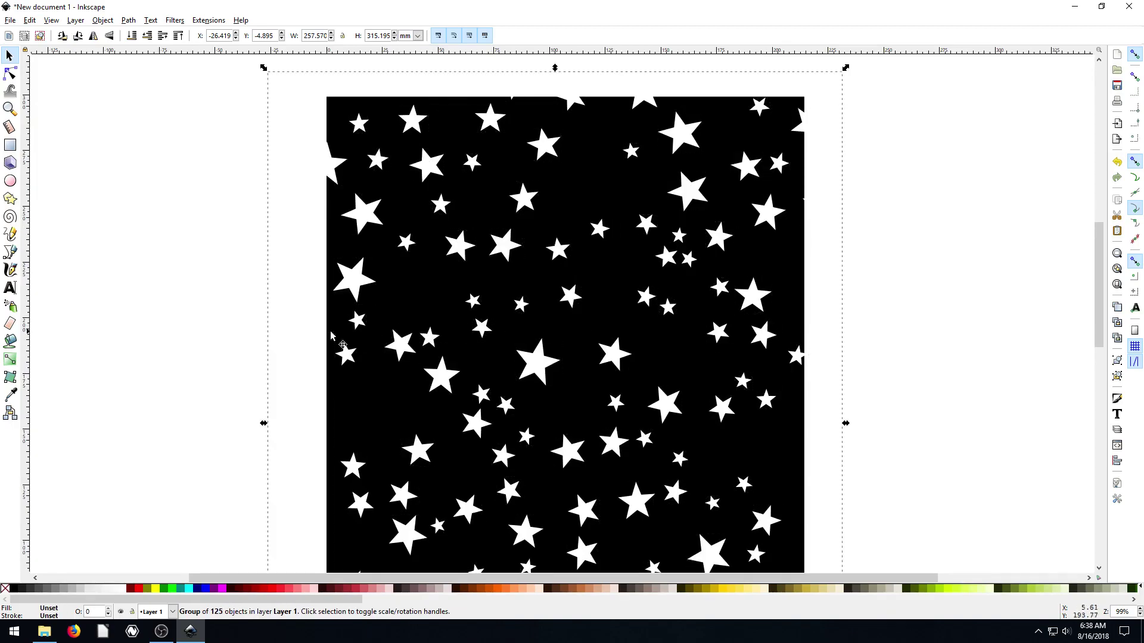
{"action": "left_click", "coordinate": [223, 589]}
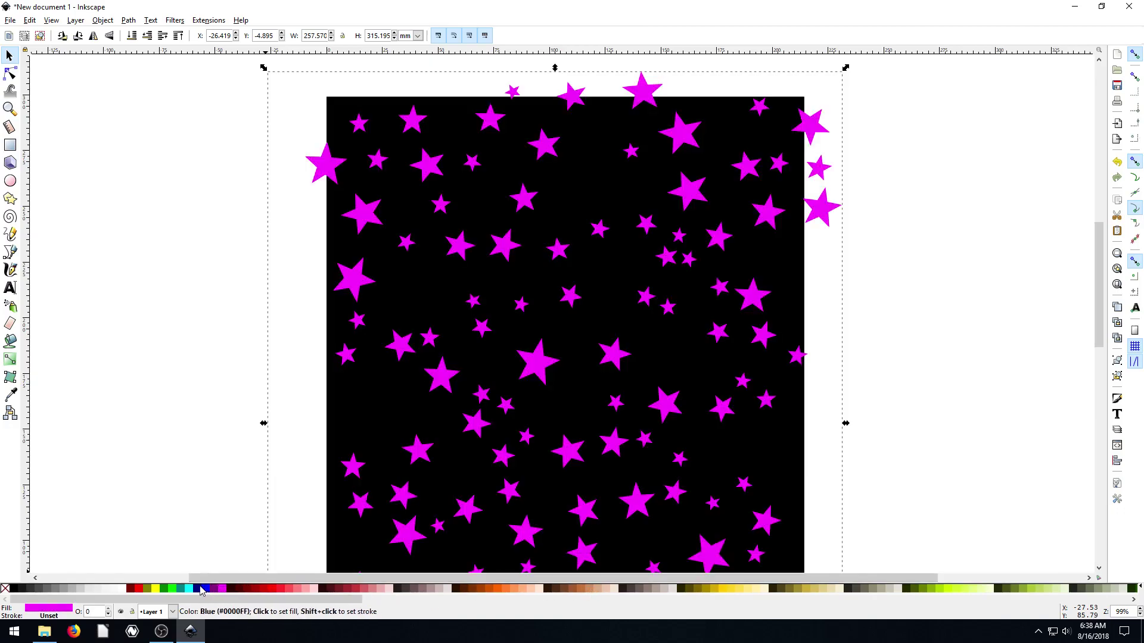
{"action": "left_click", "coordinate": [159, 589]}
{"action": "scroll", "coordinate": [249, 442], "scroll_direction": "down", "scroll_amount": 2}
{"action": "scroll", "coordinate": [249, 442], "scroll_direction": "up", "scroll_amount": 3}
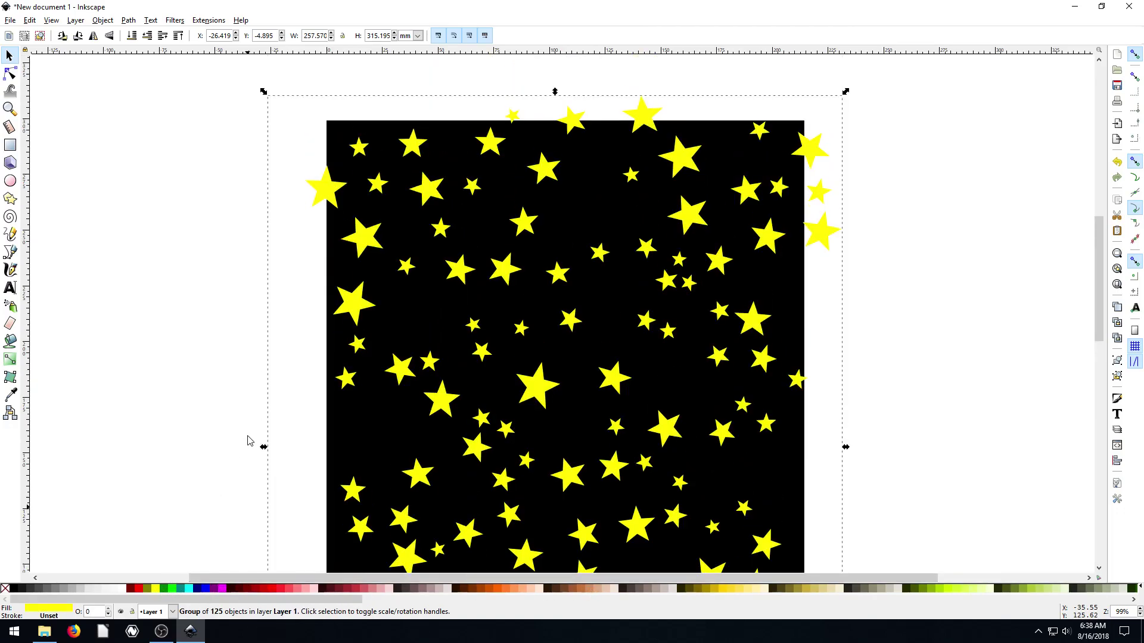
{"action": "scroll", "coordinate": [411, 358], "scroll_direction": "down", "scroll_amount": 2}
{"action": "scroll", "coordinate": [411, 358], "scroll_direction": "up", "scroll_amount": 2}
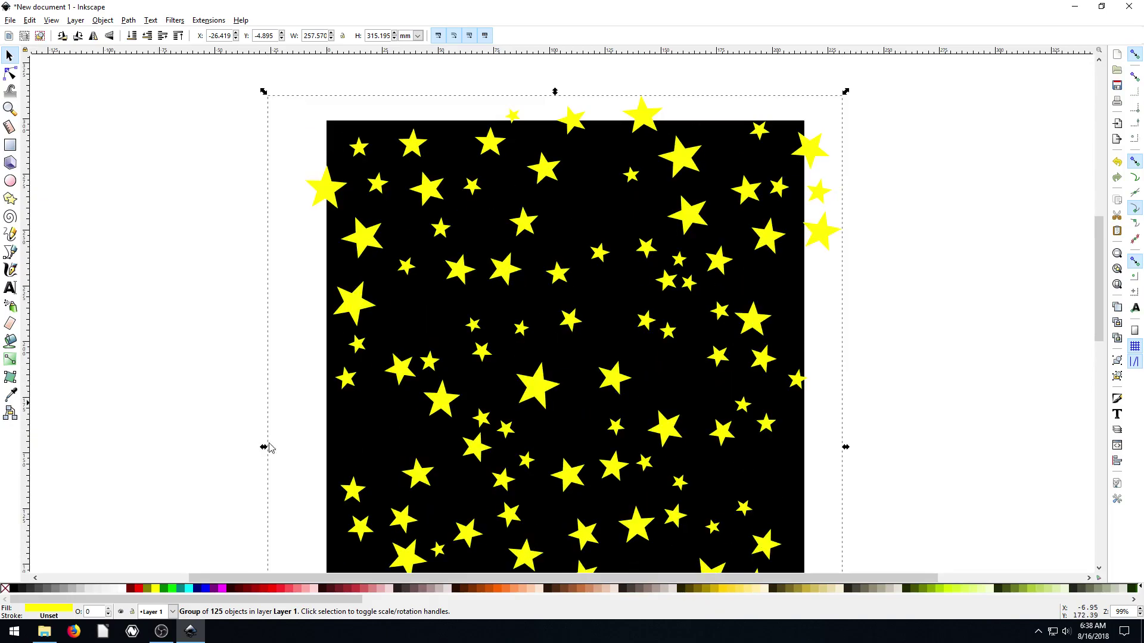
{"action": "left_click", "coordinate": [127, 589]}
Give the star group a slight 0.7% blur in Fill and Stroke
{"action": "right_click", "coordinate": [508, 269]}
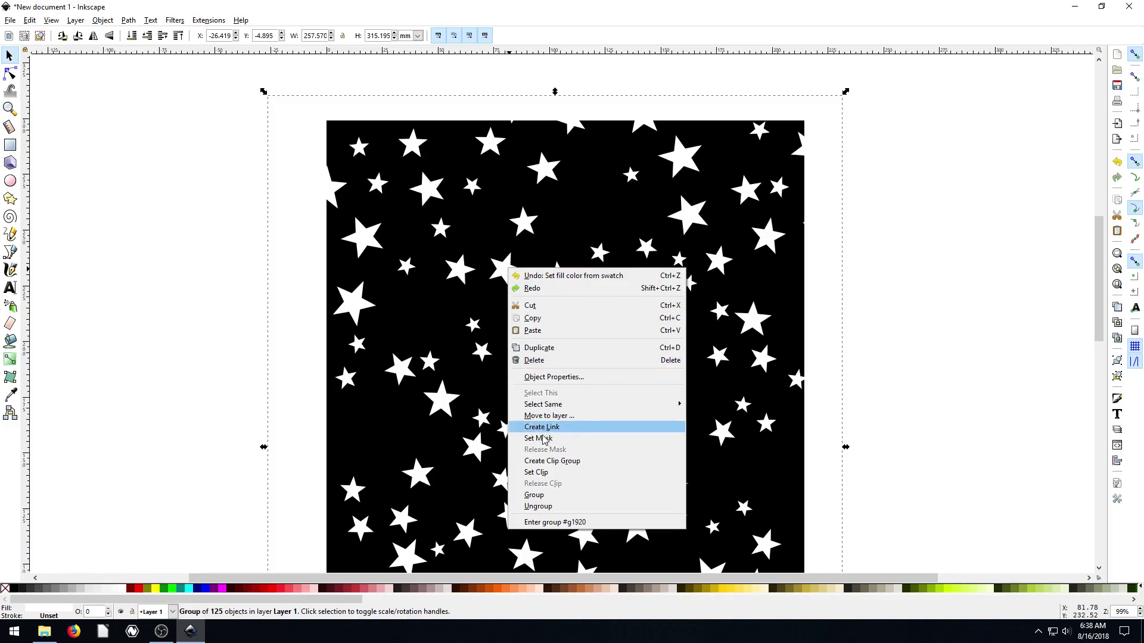
{"action": "left_click", "coordinate": [143, 140]}
{"action": "left_click", "coordinate": [75, 20]}
{"action": "mouse_move", "coordinate": [103, 20]}
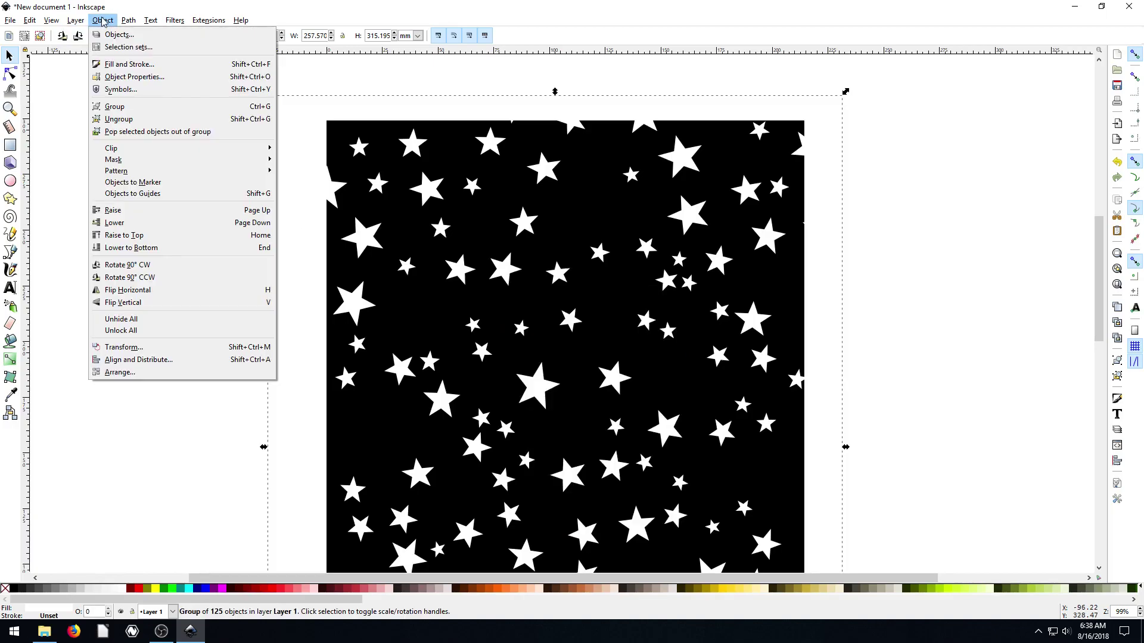
{"action": "left_click", "coordinate": [124, 65]}
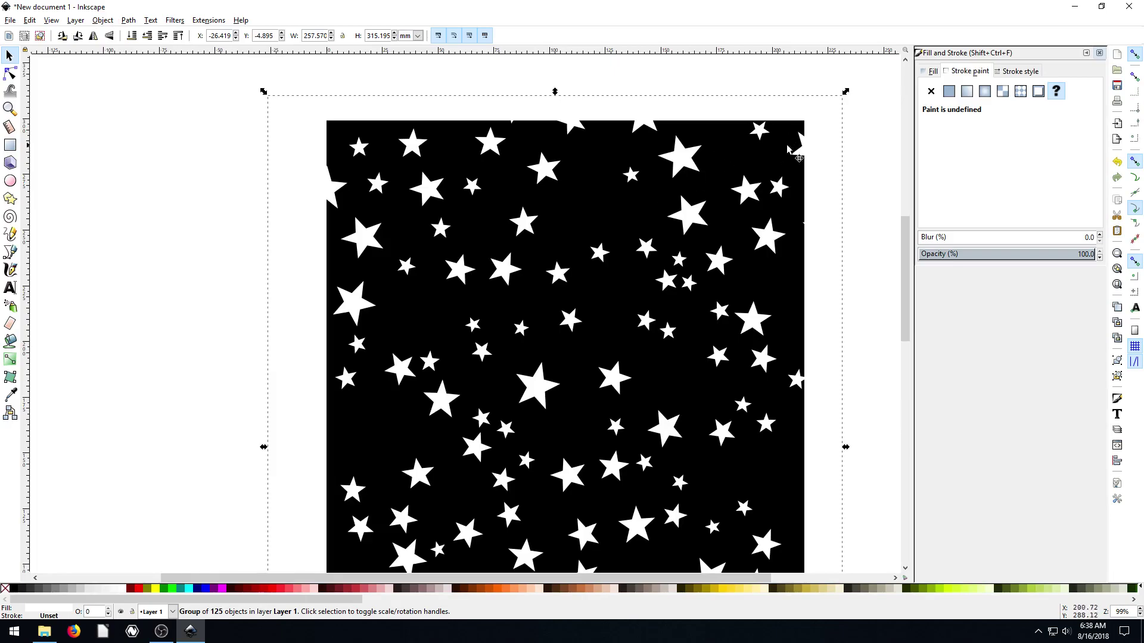
{"action": "left_click", "coordinate": [933, 73]}
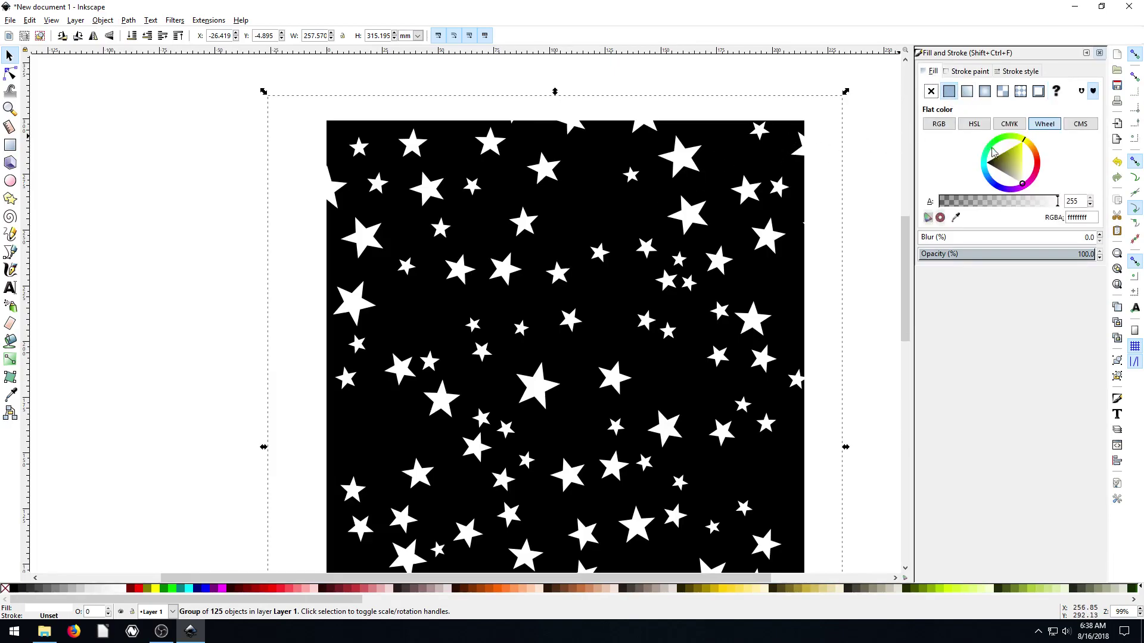
{"action": "left_click", "coordinate": [923, 238]}
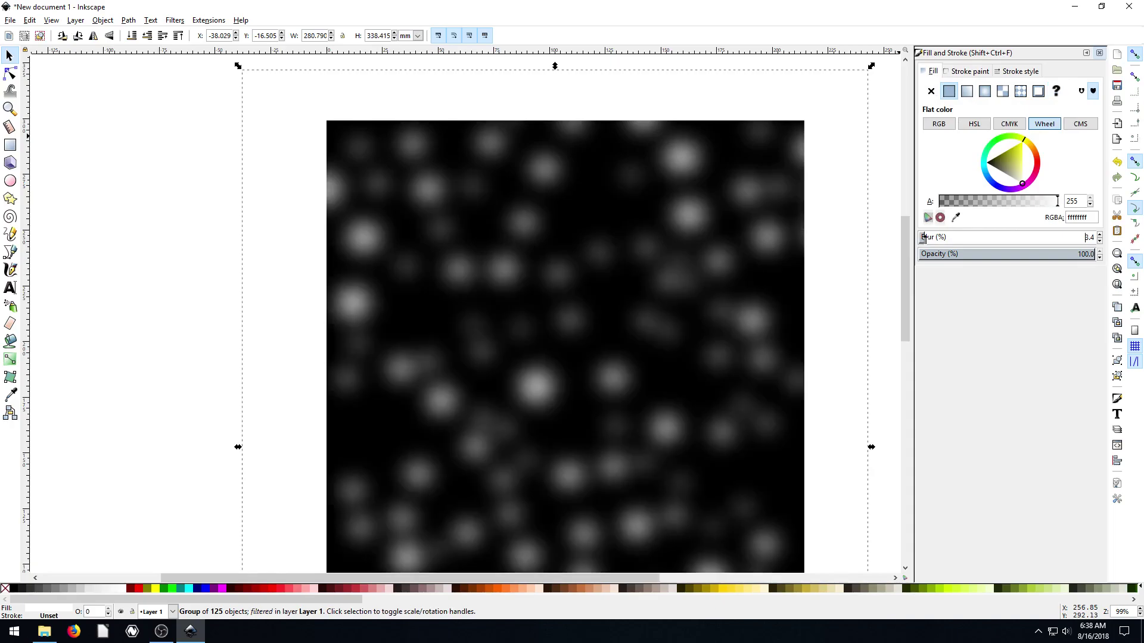
{"action": "left_click_drag", "start_coordinate": [921, 238], "coordinate": [921, 238]}
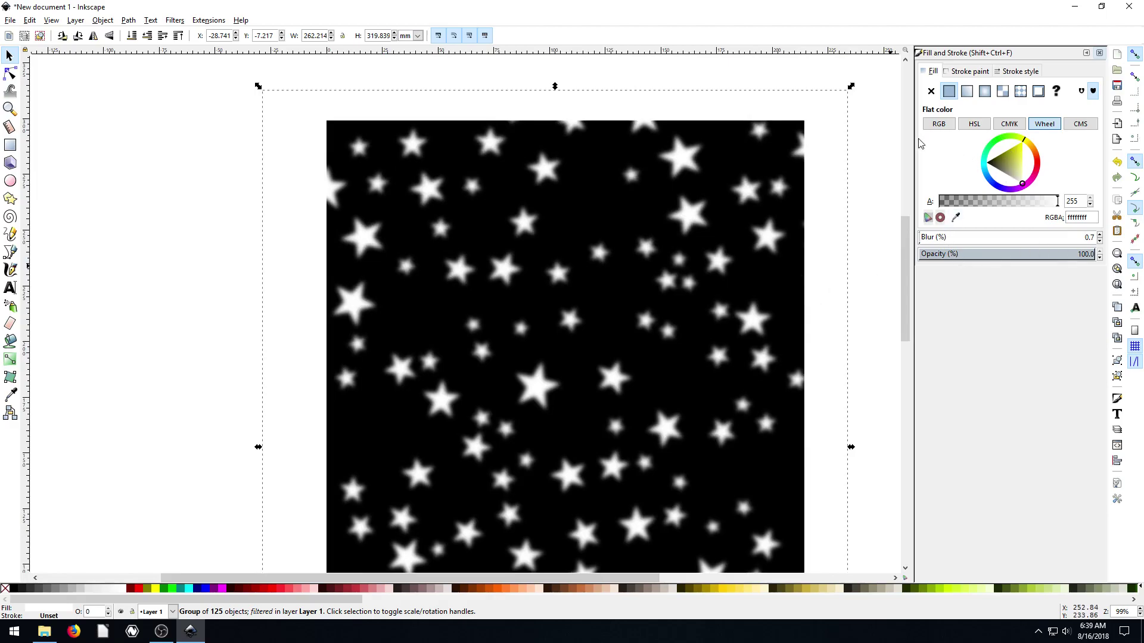
Change the star group's fill to a pale warm yellow (ffecadff)
{"action": "left_click", "coordinate": [1021, 143]}
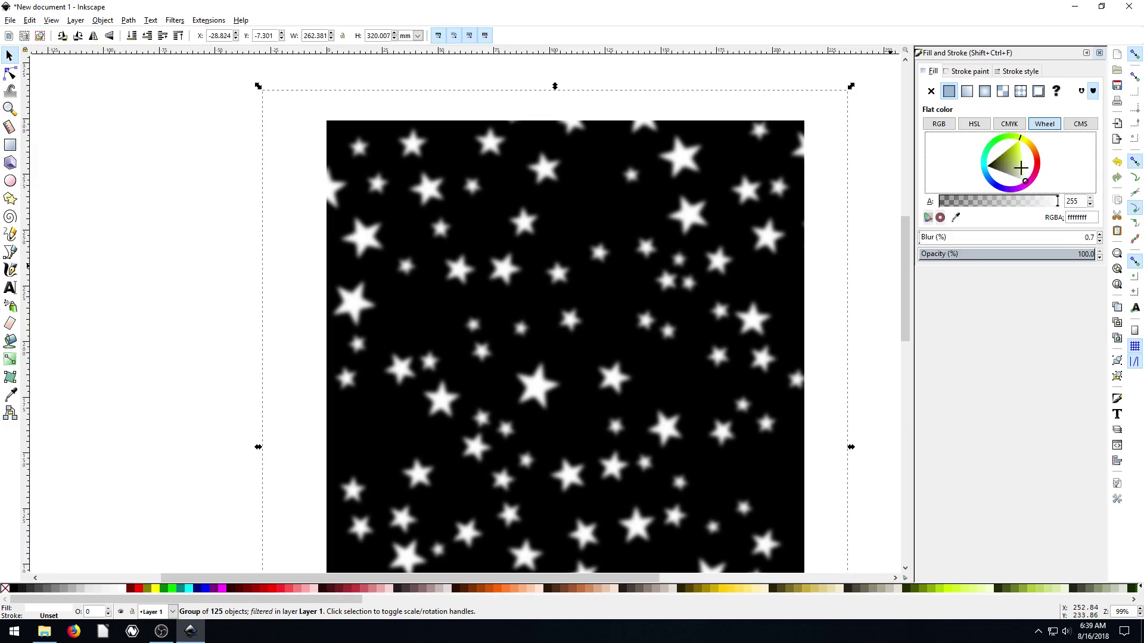
{"action": "left_click", "coordinate": [1023, 168]}
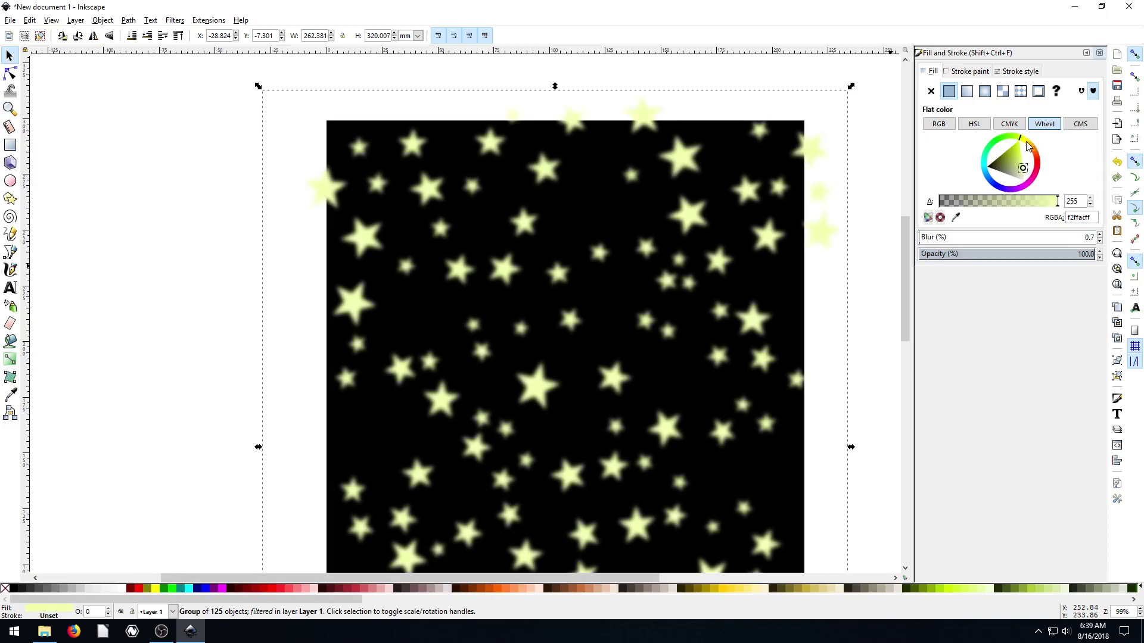
{"action": "left_click", "coordinate": [1026, 145]}
{"action": "left_click", "coordinate": [1029, 148]}
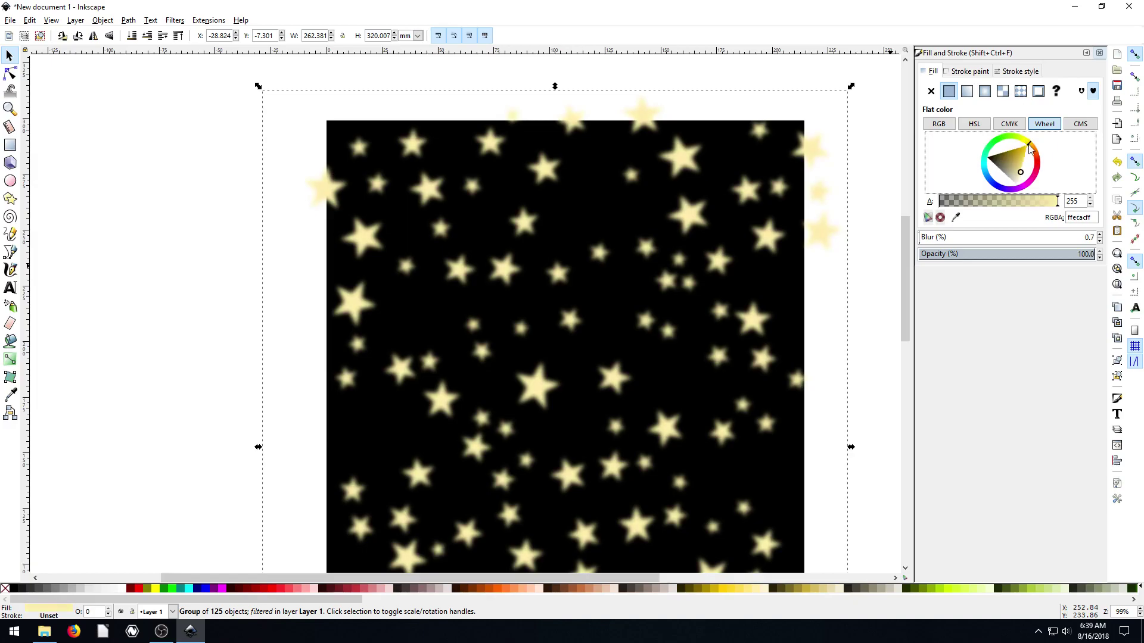
{"action": "scroll", "coordinate": [753, 267], "scroll_direction": "down", "scroll_amount": 4}
{"action": "scroll", "coordinate": [754, 267], "scroll_direction": "up", "scroll_amount": 6}
{"action": "key", "text": "Escape"}
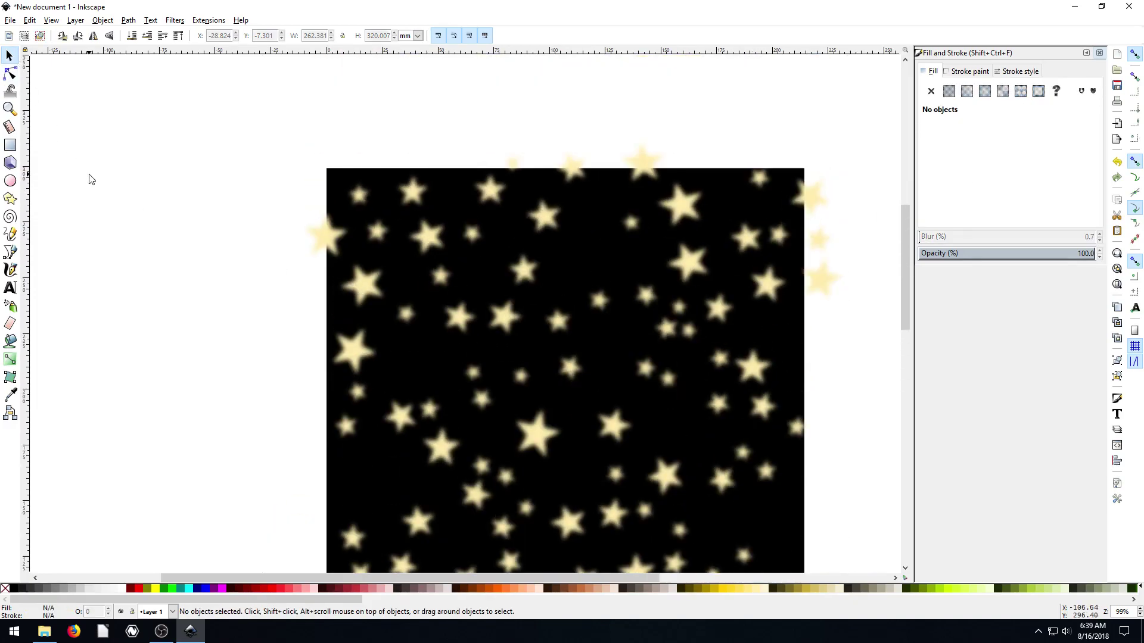
{"action": "key", "text": "minus"}
{"action": "key", "text": "minus"}
{"action": "scroll", "coordinate": [300, 281], "scroll_direction": "down", "scroll_amount": 2}
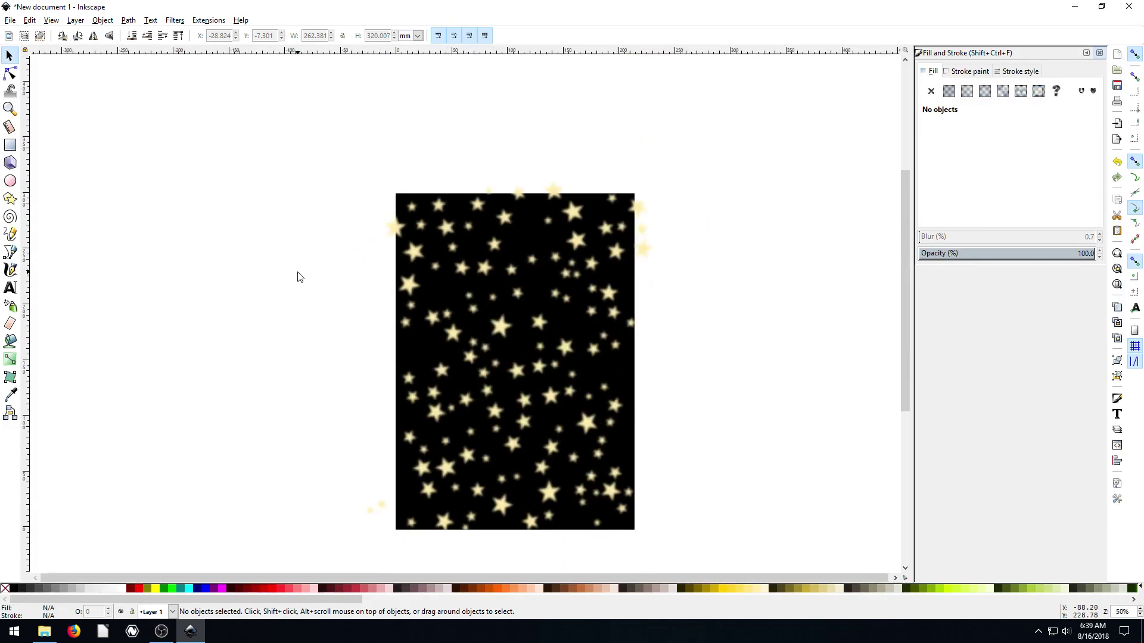
{"action": "scroll", "coordinate": [397, 289], "scroll_direction": "up", "scroll_amount": 2}
{"action": "scroll", "coordinate": [449, 320], "scroll_direction": "down", "scroll_amount": 2}
{"action": "key", "text": "plus"}
{"action": "key", "text": "plus"}
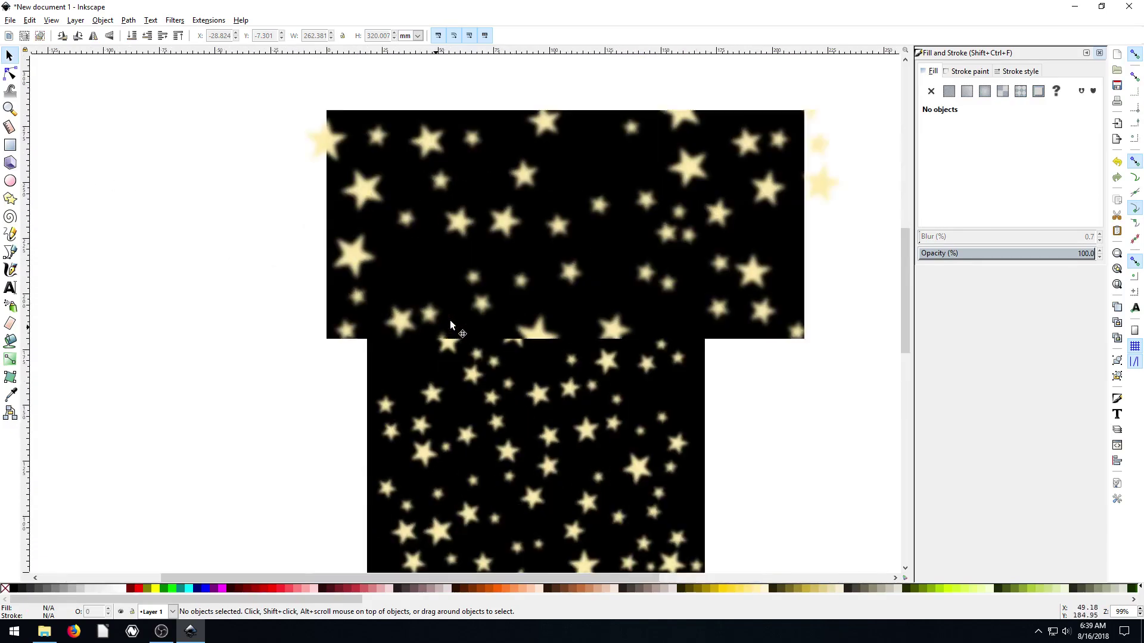
{"action": "left_click", "coordinate": [10, 306]}
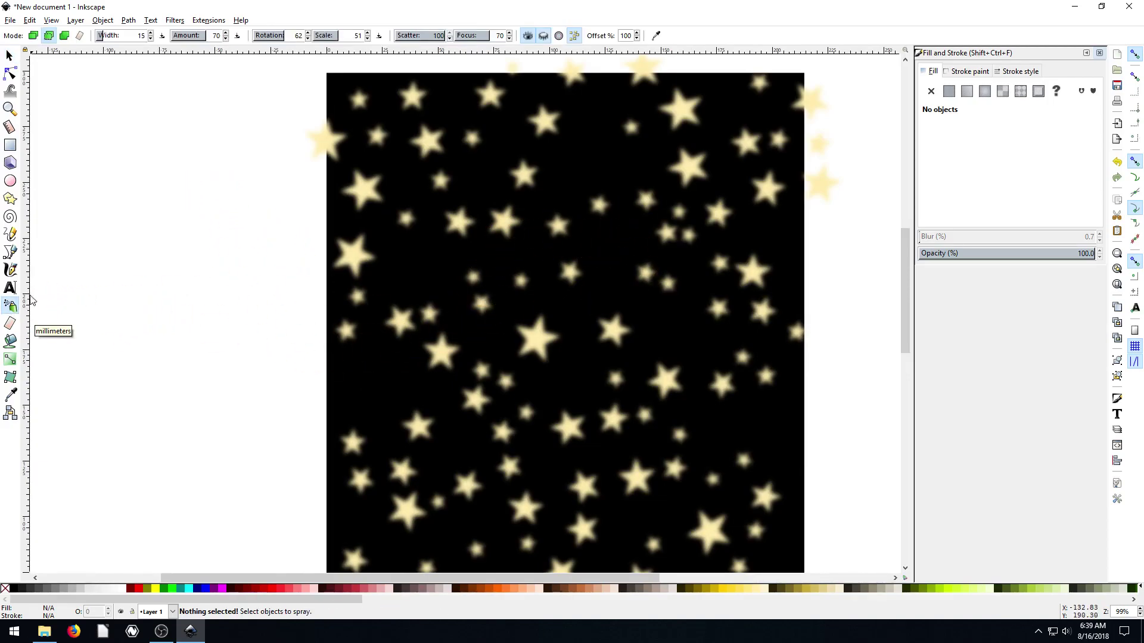
{"action": "key", "text": "2"}
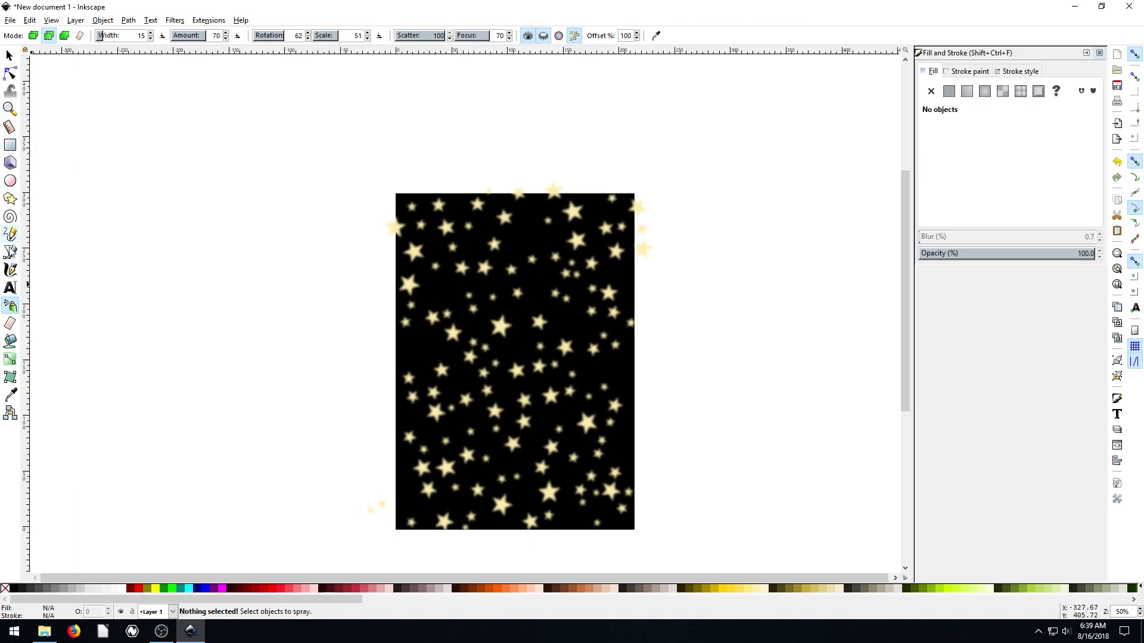
Draw a curved Bezier path with an inner hook to the left of the starry page
{"action": "left_click", "coordinate": [10, 252]}
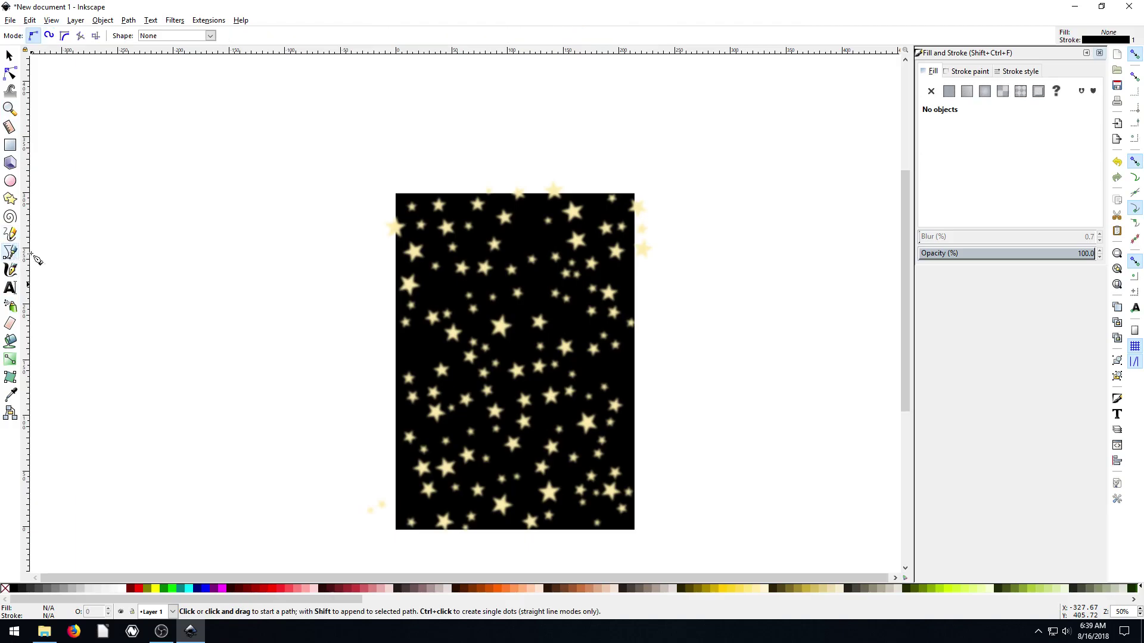
{"action": "left_click", "coordinate": [233, 230]}
{"action": "left_click", "coordinate": [173, 277]}
{"action": "left_click", "coordinate": [255, 338]}
{"action": "left_click", "coordinate": [284, 279]}
{"action": "left_click_drag", "start_coordinate": [249, 250], "coordinate": [242, 258]}
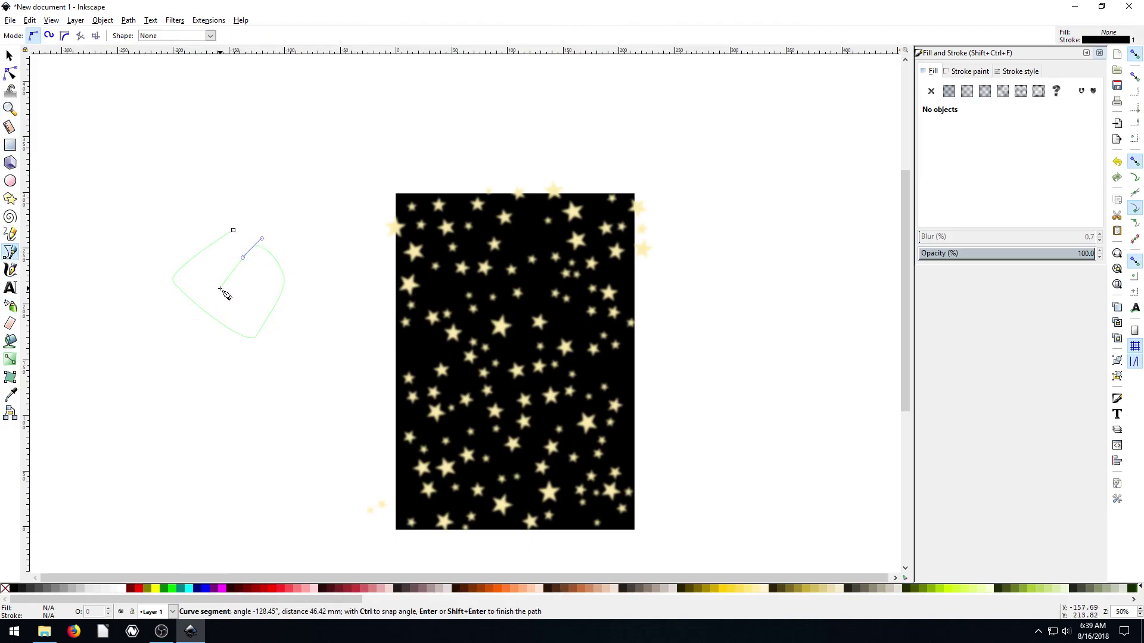
{"action": "double_click", "coordinate": [221, 288]}
{"action": "key", "text": "s"}
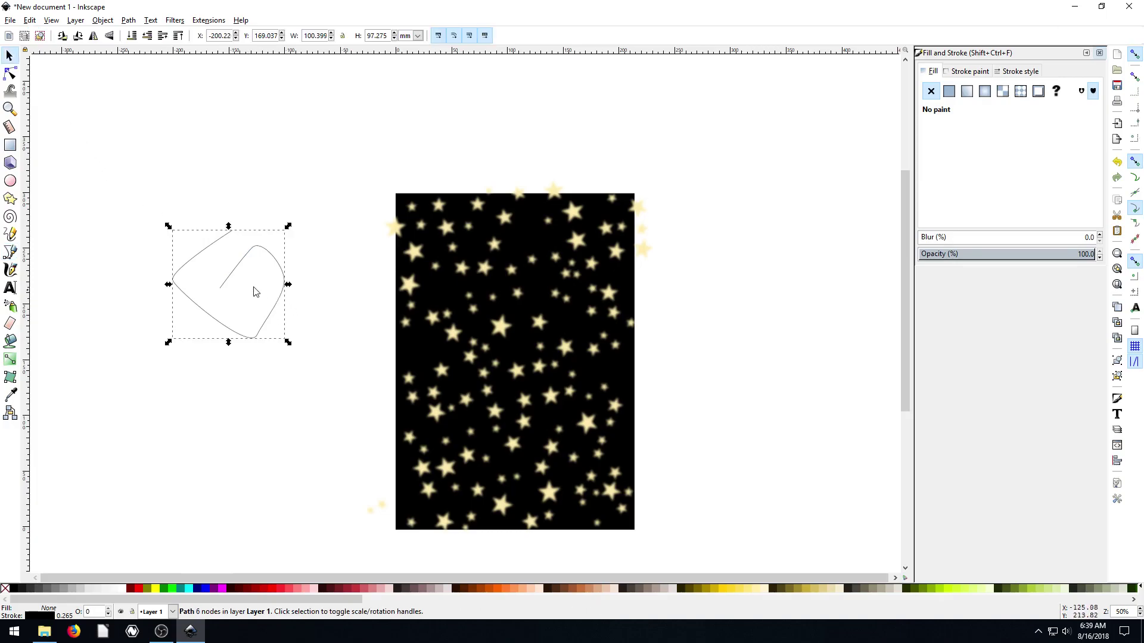
{"action": "left_click", "coordinate": [11, 307]}
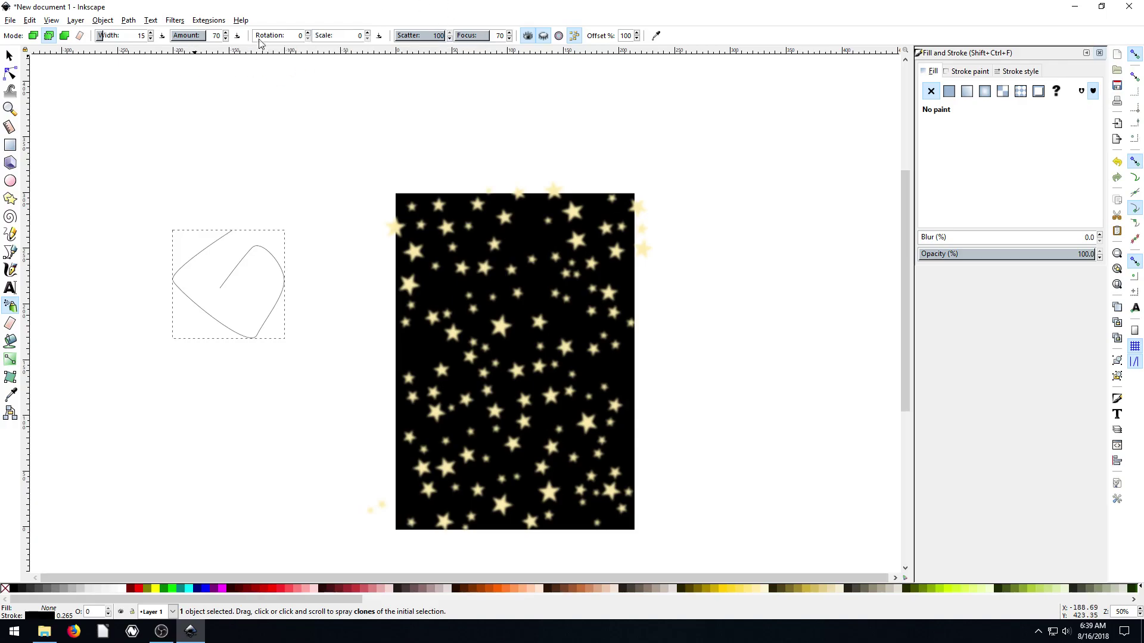
Set spray scatter to 1, turn off overlap prevention, and delete the first path
{"action": "left_click", "coordinate": [411, 37]}
{"action": "key", "text": "Delete"}
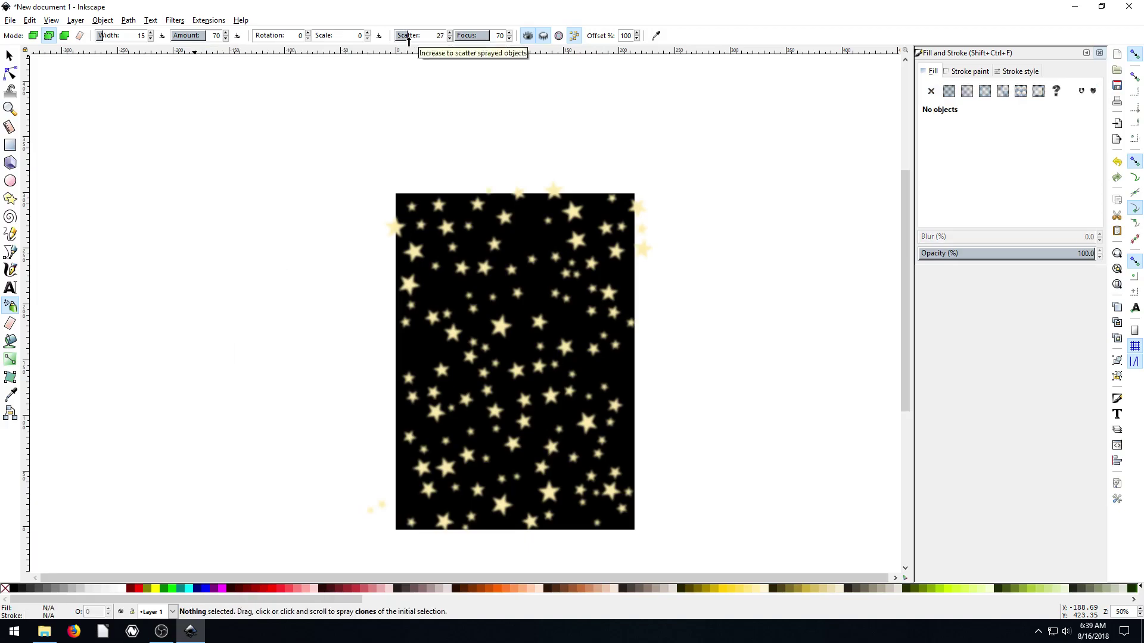
{"action": "left_click_drag", "start_coordinate": [408, 38], "coordinate": [388, 39]}
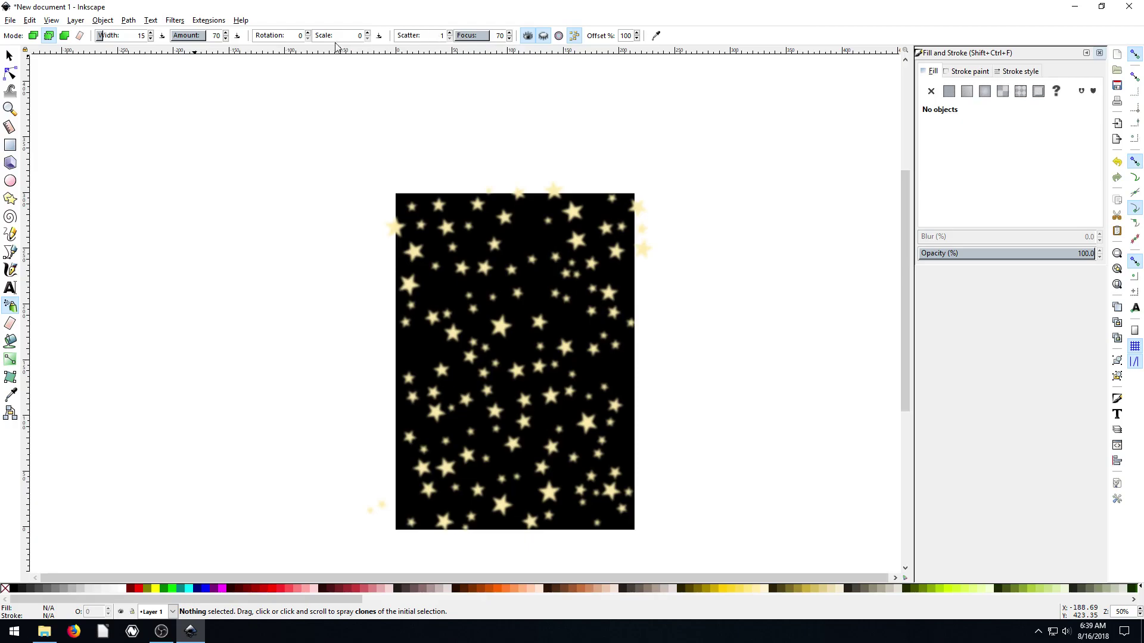
{"action": "left_click", "coordinate": [220, 146]}
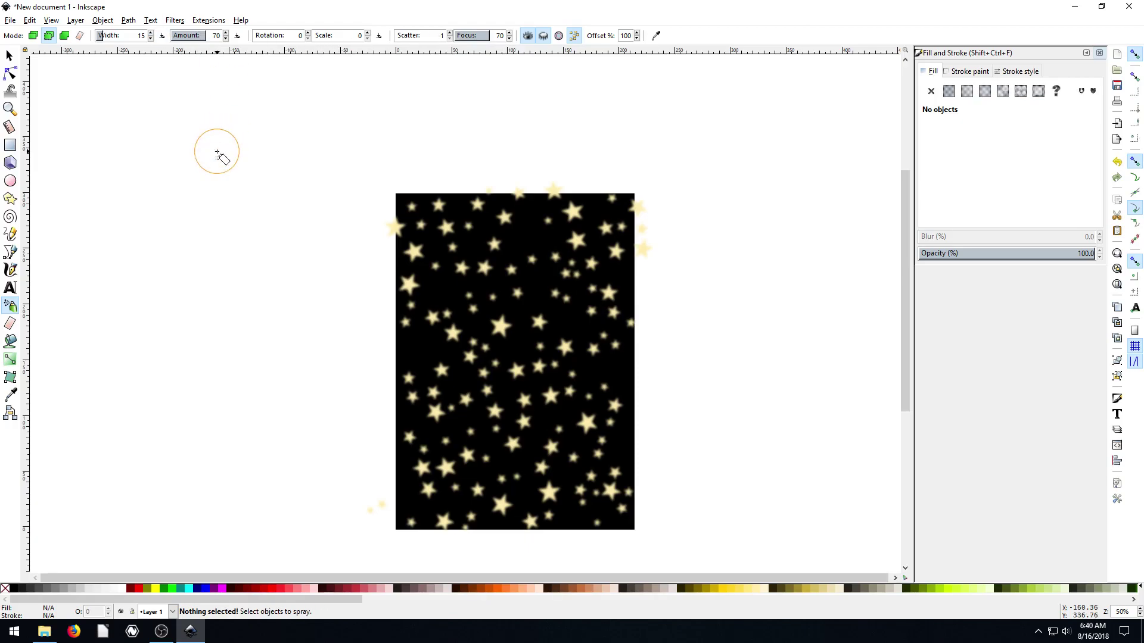
{"action": "left_click", "coordinate": [575, 35]}
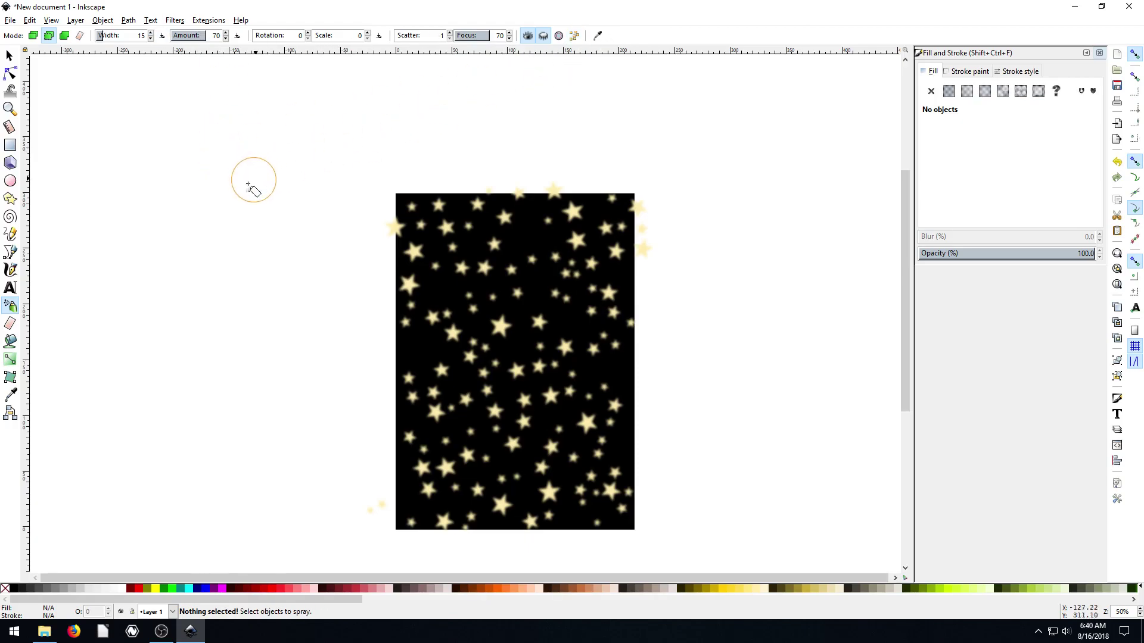
Draw a new hooked triangular Bezier shape left of the page
{"action": "left_click", "coordinate": [10, 252]}
{"action": "left_click", "coordinate": [183, 259]}
{"action": "left_click_drag", "start_coordinate": [228, 249], "coordinate": [202, 281]}
{"action": "double_click", "coordinate": [249, 247]}
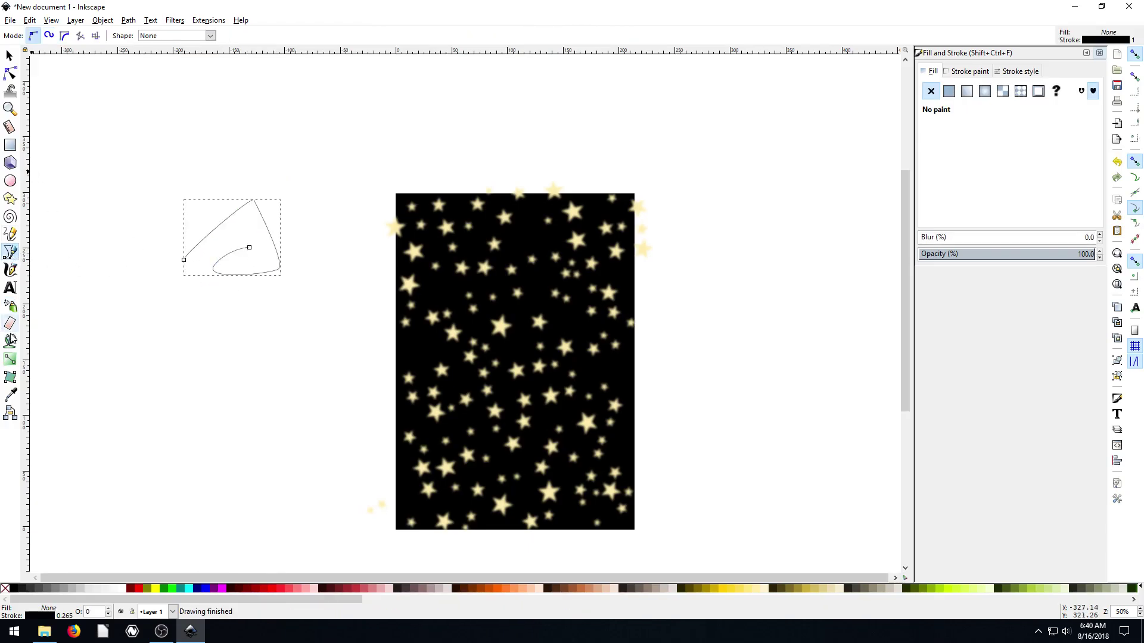
Spray copies of the new shape above, left and right of the starry page
{"action": "left_click", "coordinate": [10, 306]}
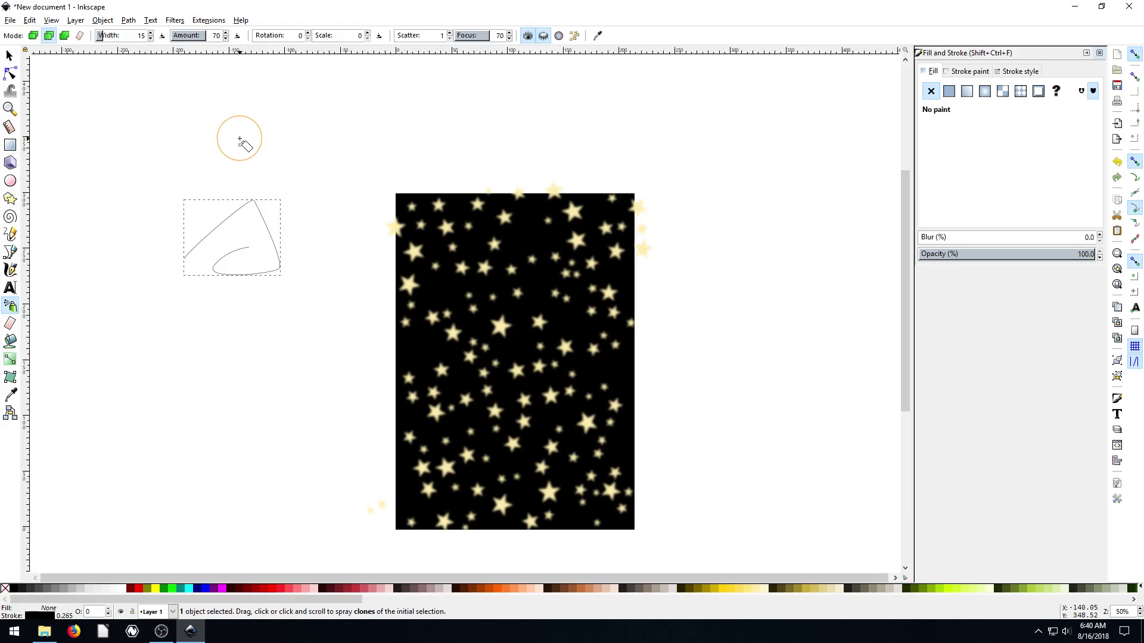
{"action": "mouse_move", "coordinate": [237, 141]}
{"action": "left_mouse_down"}
{"action": "mouse_move", "coordinate": [313, 122]}
{"action": "mouse_move", "coordinate": [641, 128]}
{"action": "mouse_move", "coordinate": [708, 171]}
{"action": "mouse_move", "coordinate": [785, 426]}
{"action": "left_mouse_up"}
{"action": "left_click", "coordinate": [277, 357]}
{"action": "left_click", "coordinate": [182, 417]}
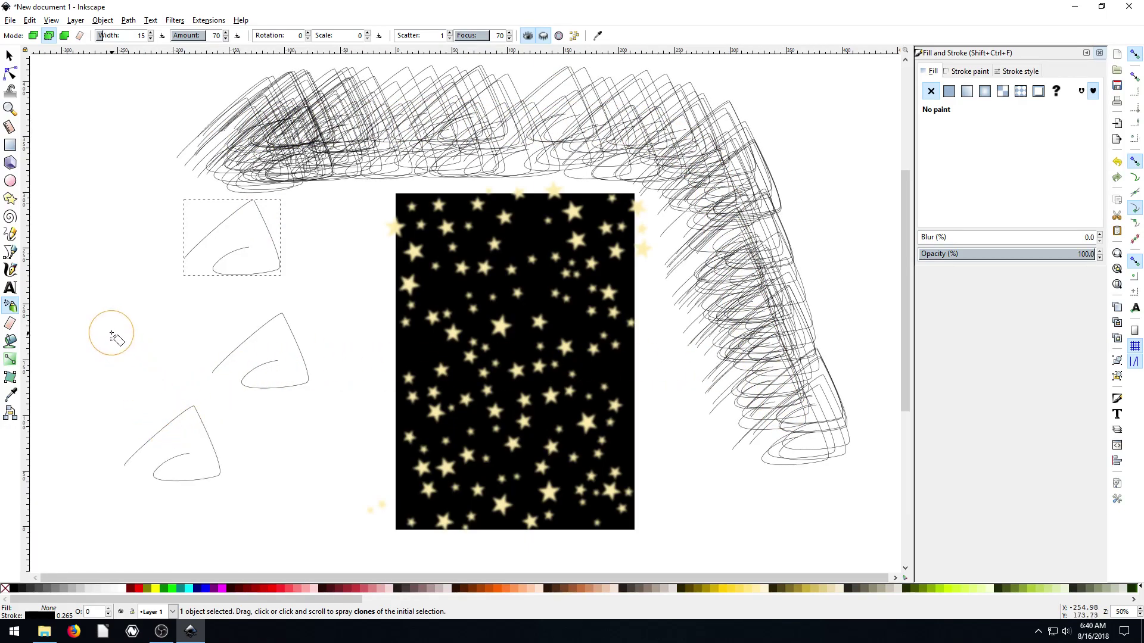
{"action": "left_click", "coordinate": [304, 325]}
{"action": "left_click_drag", "start_coordinate": [177, 320], "coordinate": [77, 101]}
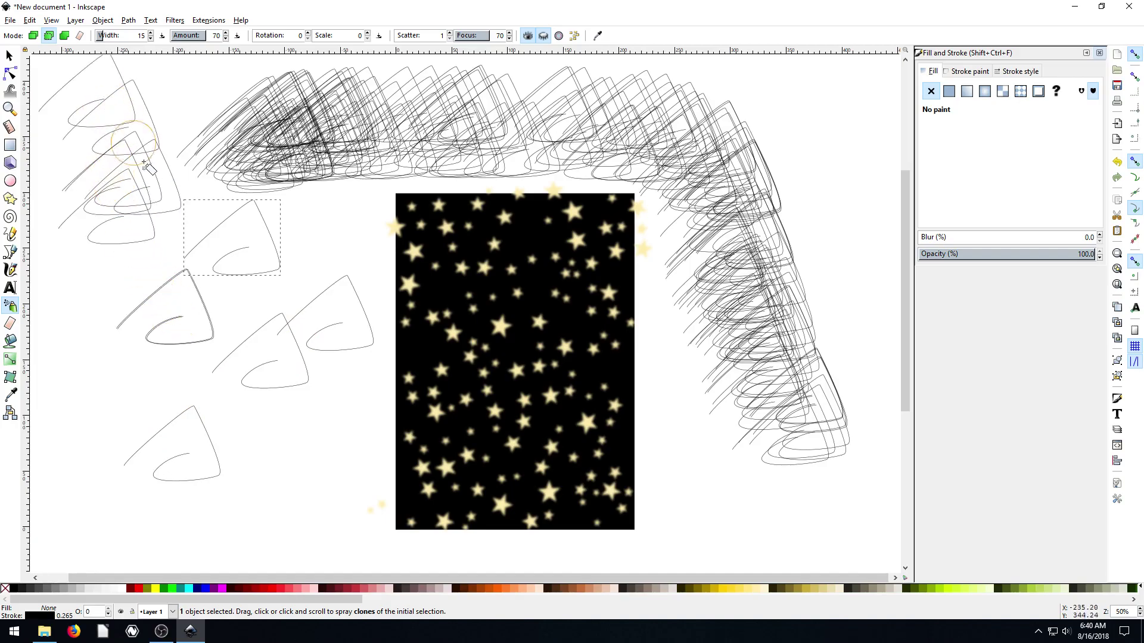
{"action": "mouse_move", "coordinate": [277, 433]}
{"action": "left_mouse_down"}
{"action": "mouse_move", "coordinate": [205, 477]}
{"action": "mouse_move", "coordinate": [251, 381]}
{"action": "left_mouse_up"}
{"action": "mouse_move", "coordinate": [751, 131]}
{"action": "left_mouse_down"}
{"action": "mouse_move", "coordinate": [819, 173]}
{"action": "mouse_move", "coordinate": [840, 354]}
{"action": "mouse_move", "coordinate": [640, 391]}
{"action": "left_mouse_up"}
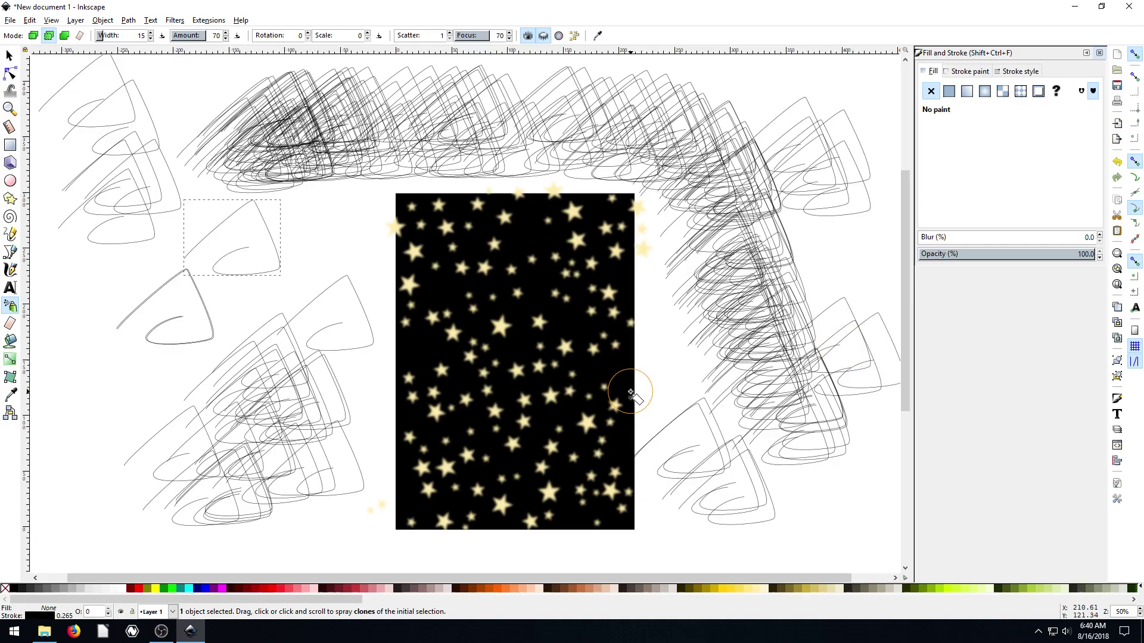